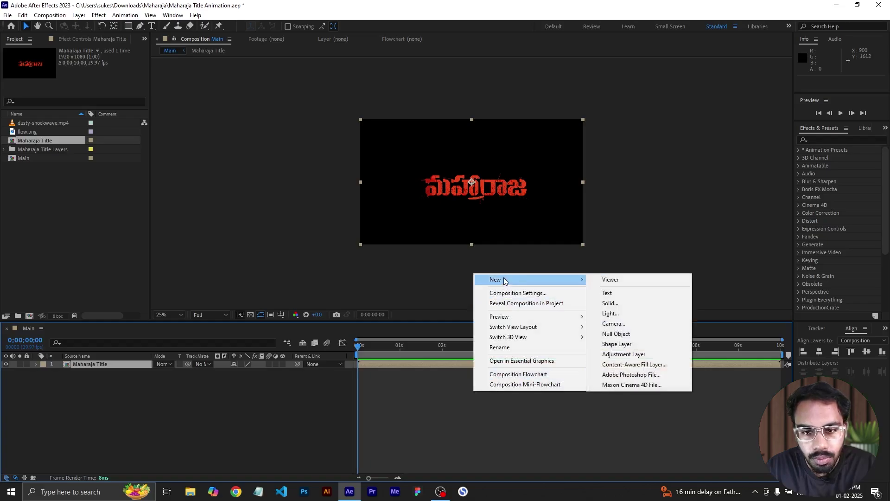
- Create a new full-frame black solid layer named Reveal in the Main composition
left_click(619, 301)
type("Reveal")
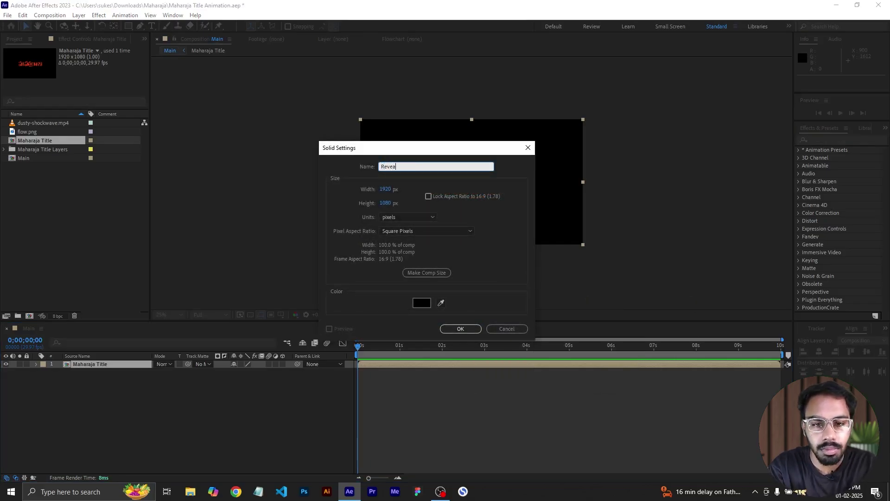
key("Return")
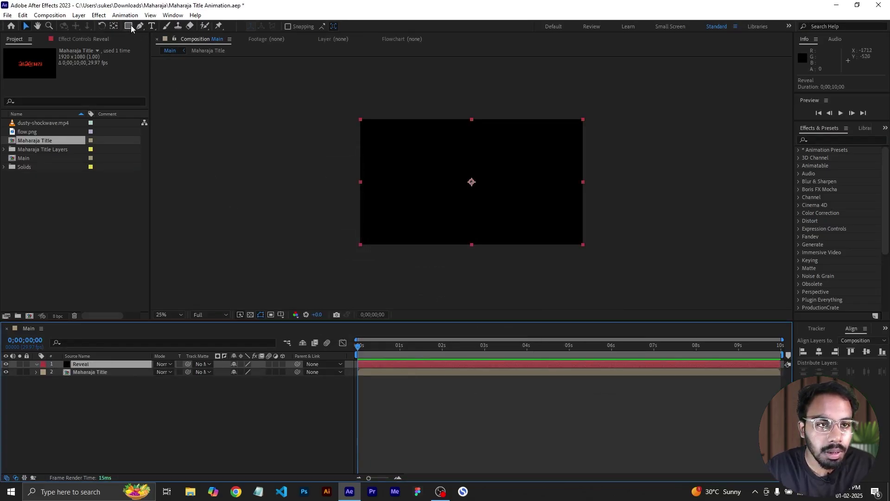
- Draw an elliptical mask about 368 × 180 px over the title's middle on the Reveal solid and invert it
left_click_drag(133, 28, 143, 47)
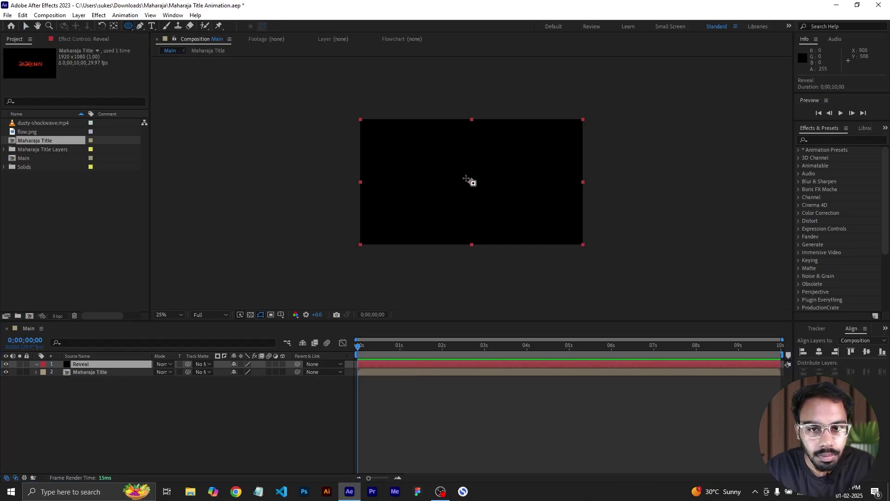
left_click_drag(460, 177, 504, 197)
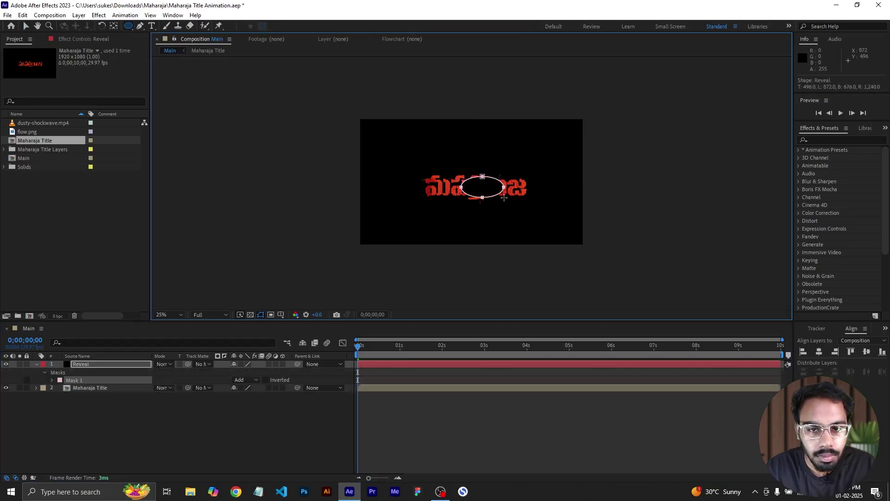
left_click(266, 380)
- Set the Reveal layer's mask feather to 200 pixels
key("f")
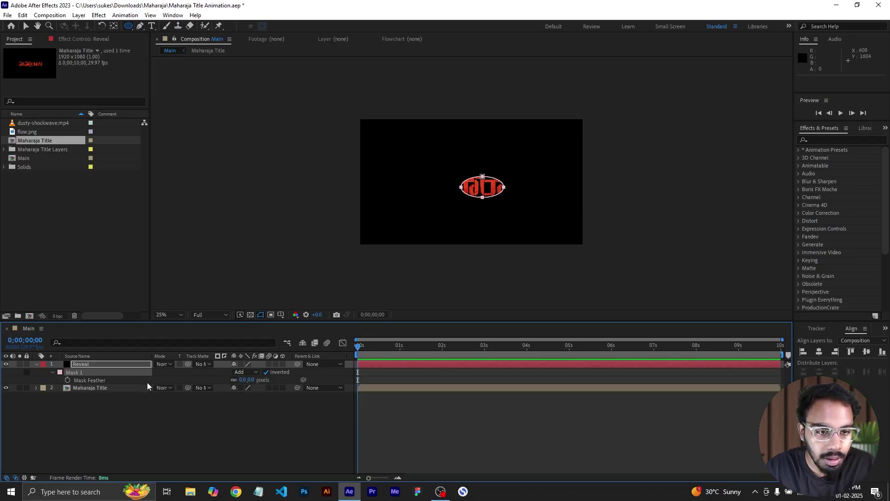
left_click(243, 379)
type("200")
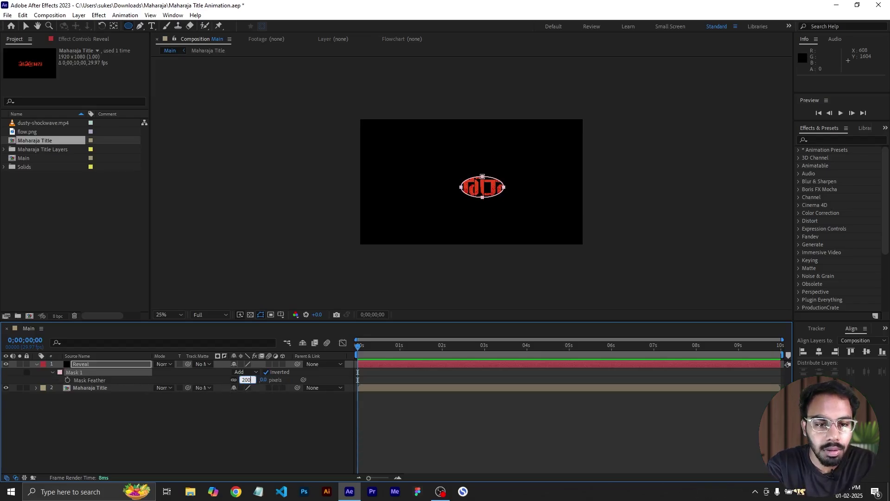
key("Return")
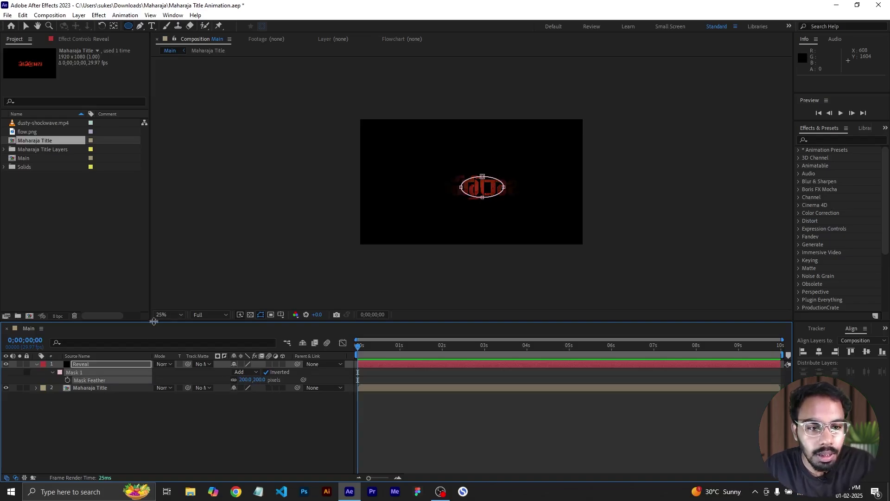
- Add a Scale keyframe to the Reveal layer at 0 seconds
key("s")
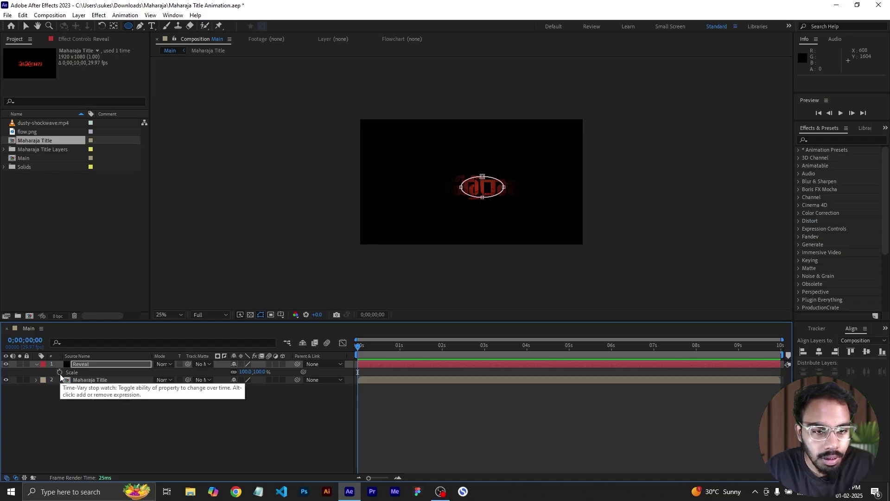
left_click(59, 372)
left_click(327, 387)
- Move the Reveal layer's anchor point to the centre of the elliptical mask with the Pan Behind tool
left_click_drag(360, 347, 526, 356)
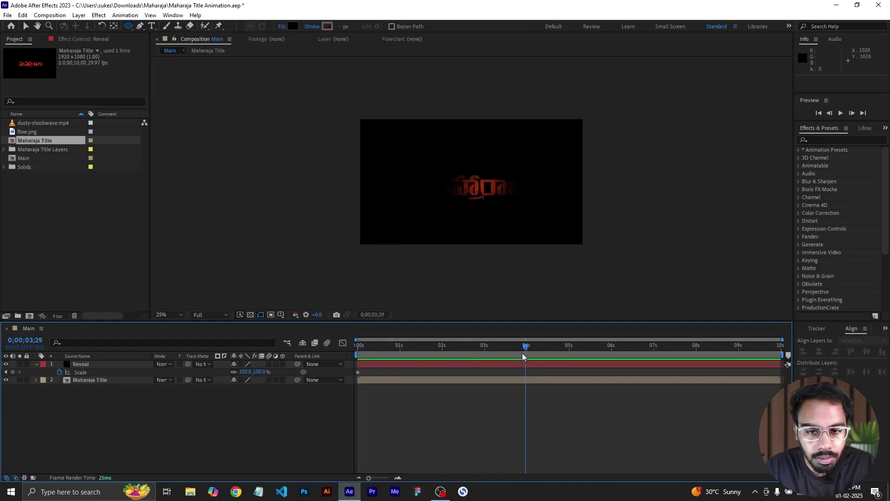
left_click(115, 27)
left_click(508, 204)
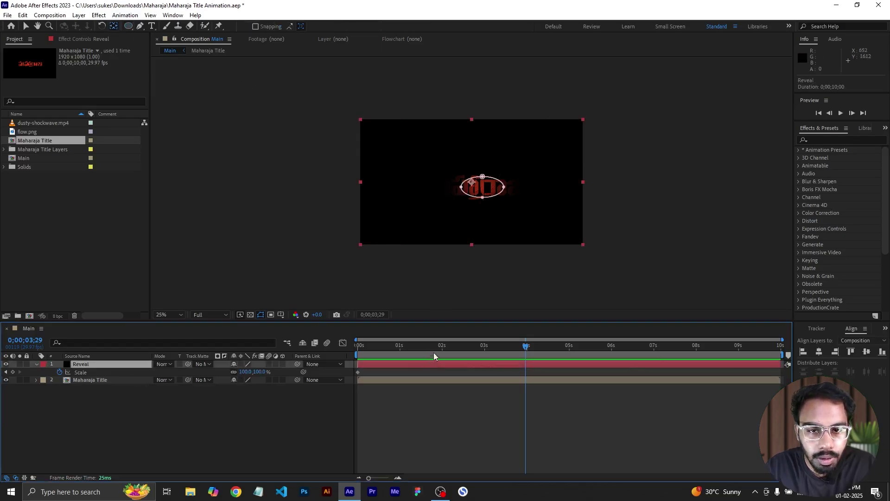
left_click_drag(472, 180, 480, 193)
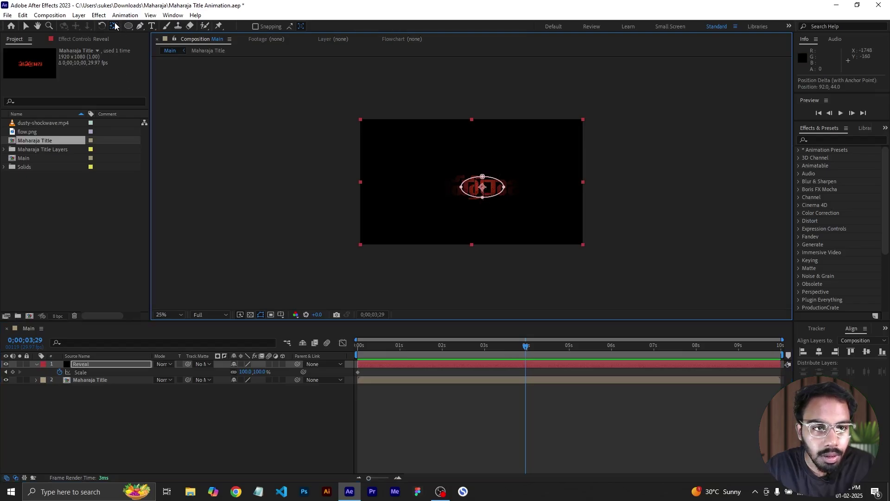
- Keyframe the Reveal layer's scale at 317% at 0;00;03;29 and shift its horizontal position to about 983
left_click_drag(247, 373, 354, 377)
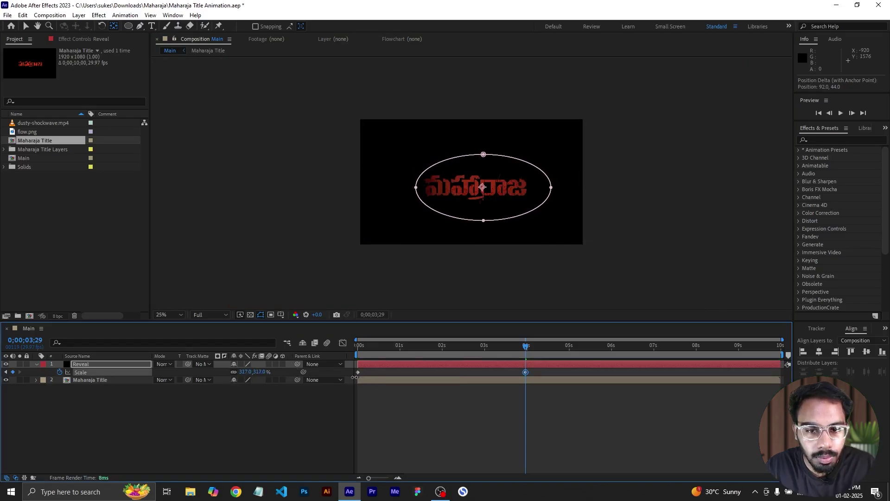
key("p")
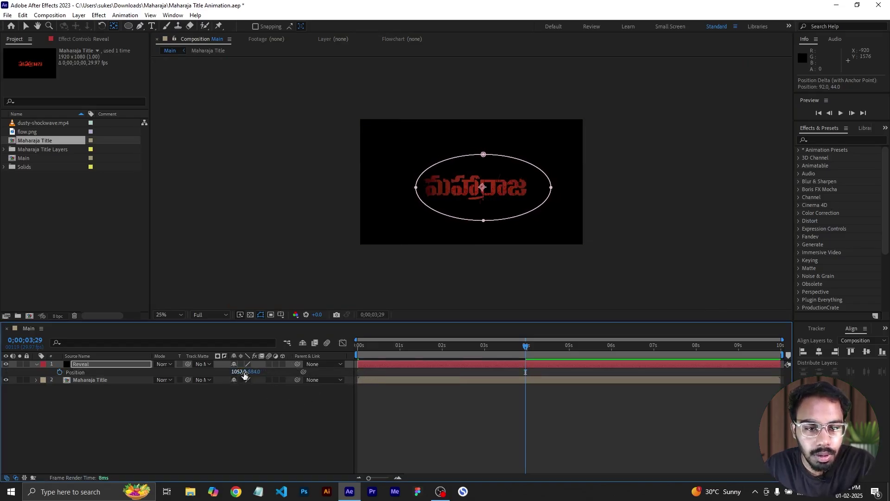
left_click_drag(238, 371, 210, 371)
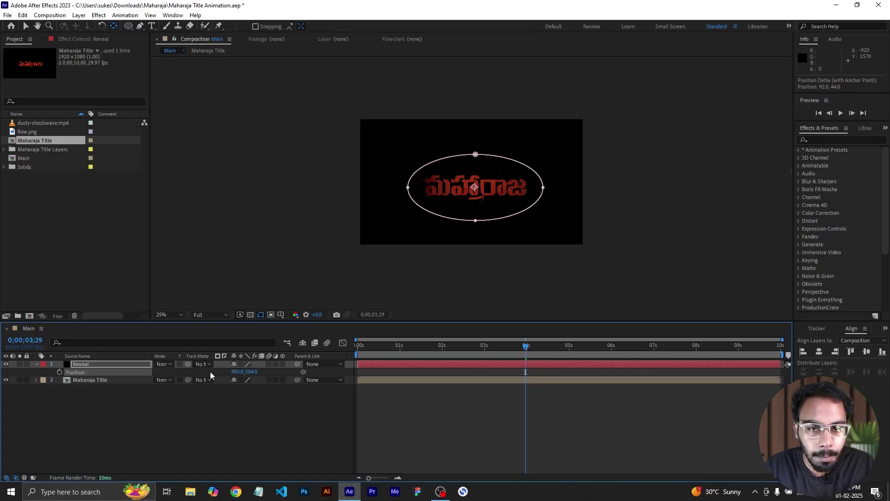
- Add Mask Feather keyframes to the Reveal layer at 0;00;03;29 and 0;00;01;17
key("f")
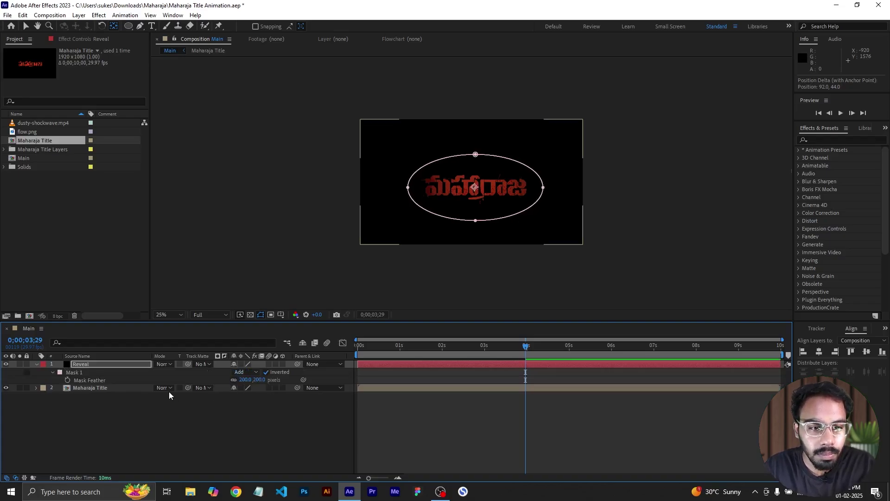
left_click(68, 379)
key("u")
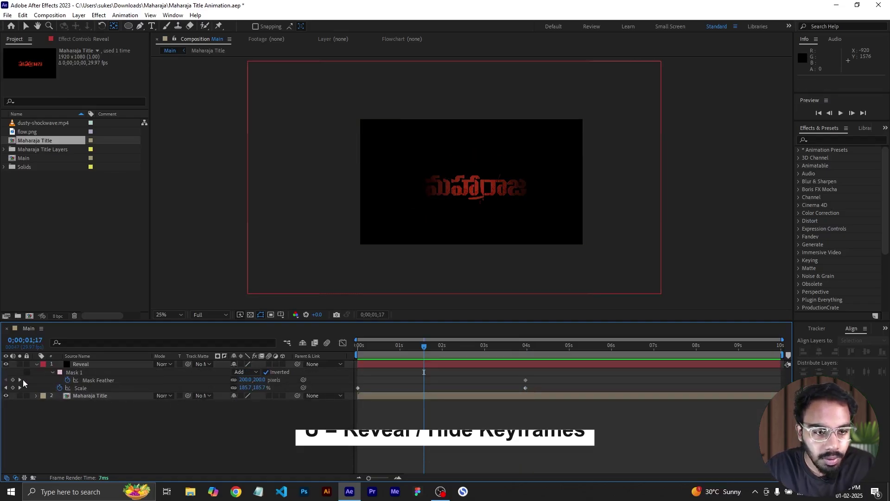
left_click(13, 379)
- Set the Mask Feather keyframe at 0;00;03;29 to 0 pixels
left_click(19, 380)
left_click(245, 379)
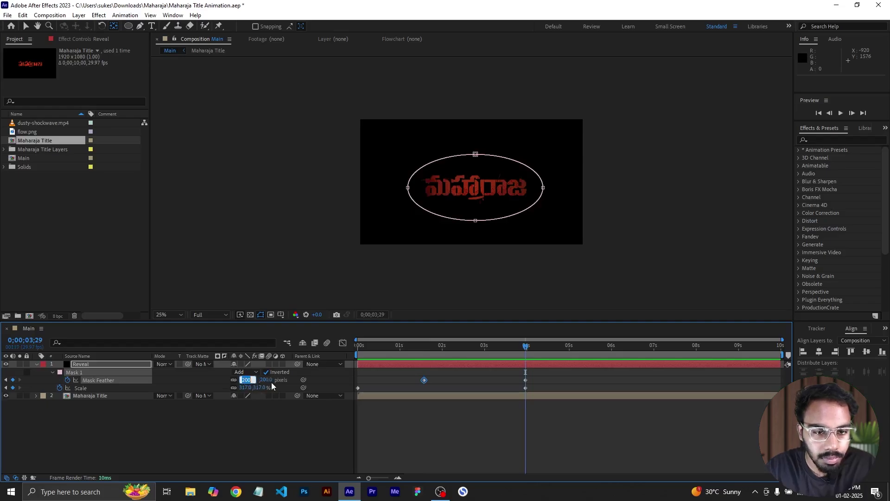
type("0")
key("Return")
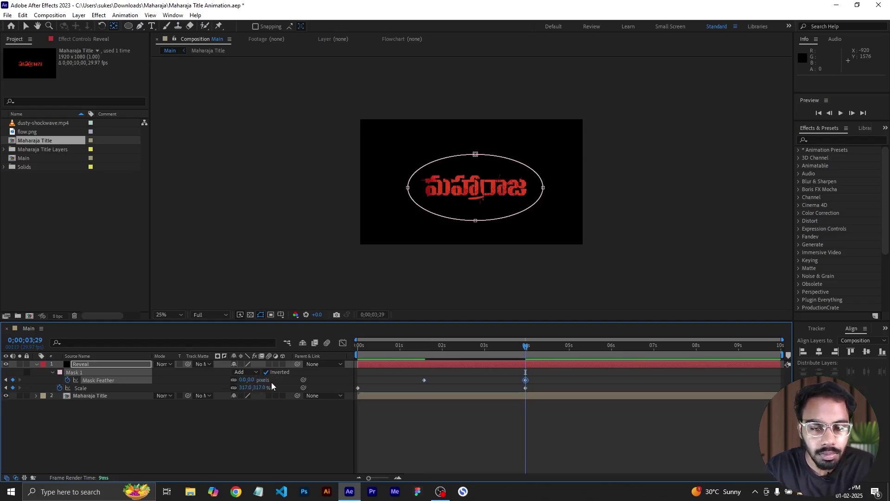
- Preview the title reveal animation, return to the start and undo the last value change
left_click(554, 426)
key("space")
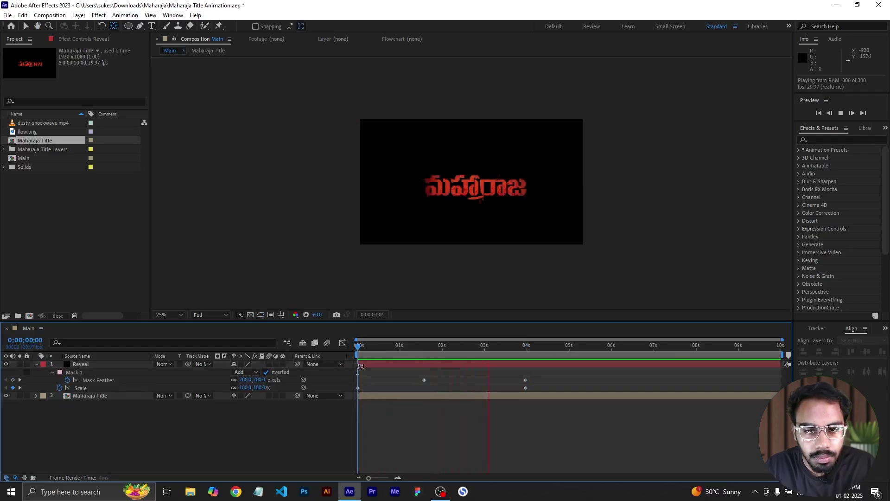
key("space")
left_click_drag(452, 346, 462, 381)
key("Home")
key("ctrl+z")
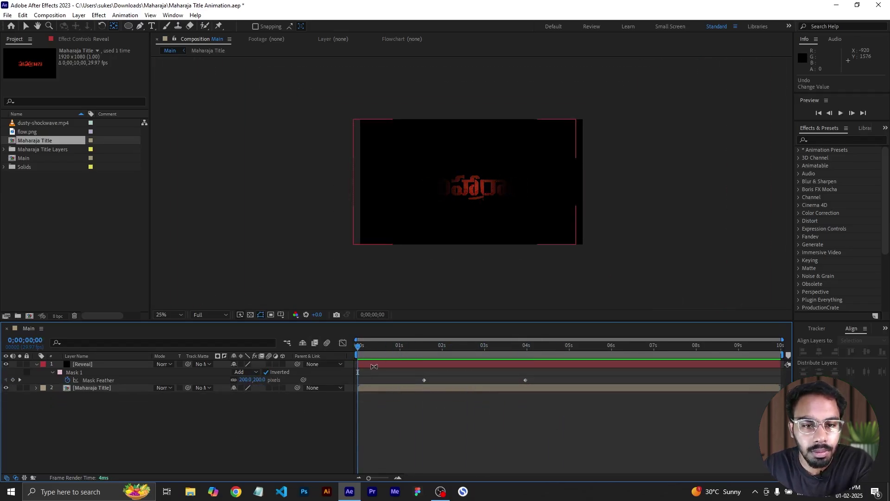
- Shift the Reveal layer's horizontal position to about 1045
left_click(83, 364)
key("p")
left_click_drag(237, 374, 262, 373)
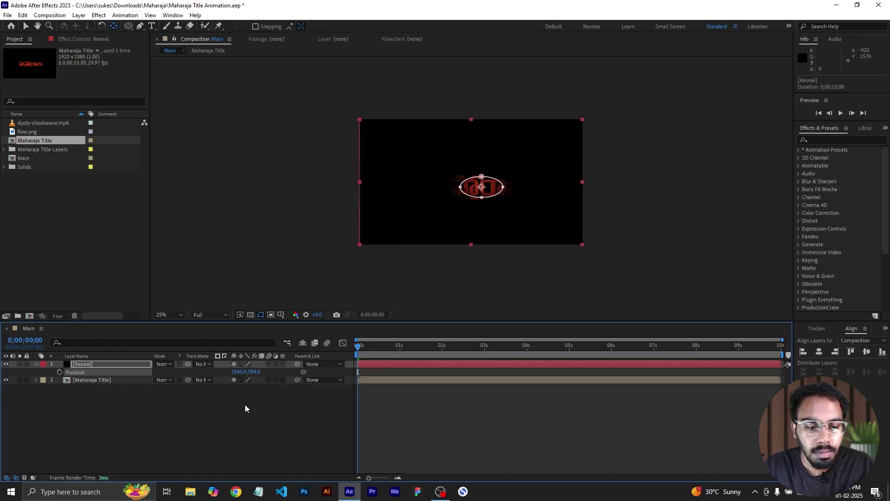
- Set the Mask Feather keyframe at 0;00;01;17 to 300 pixels
key("f")
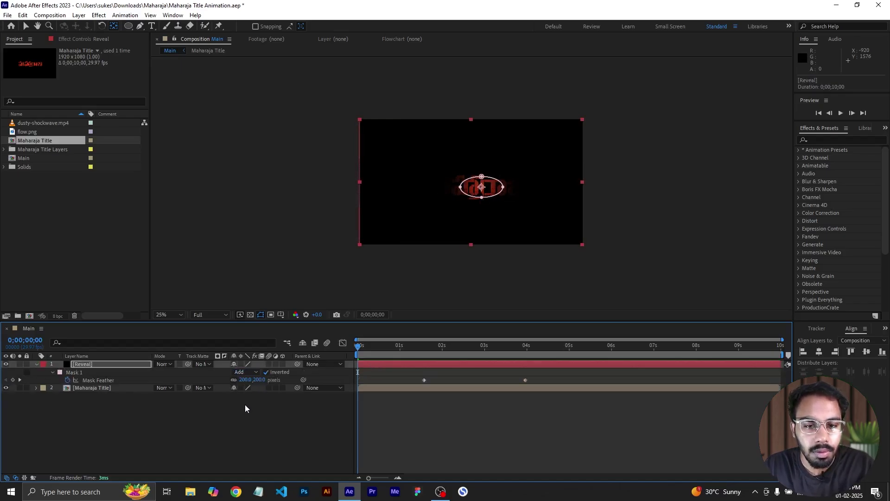
left_click(19, 380)
left_click(246, 380)
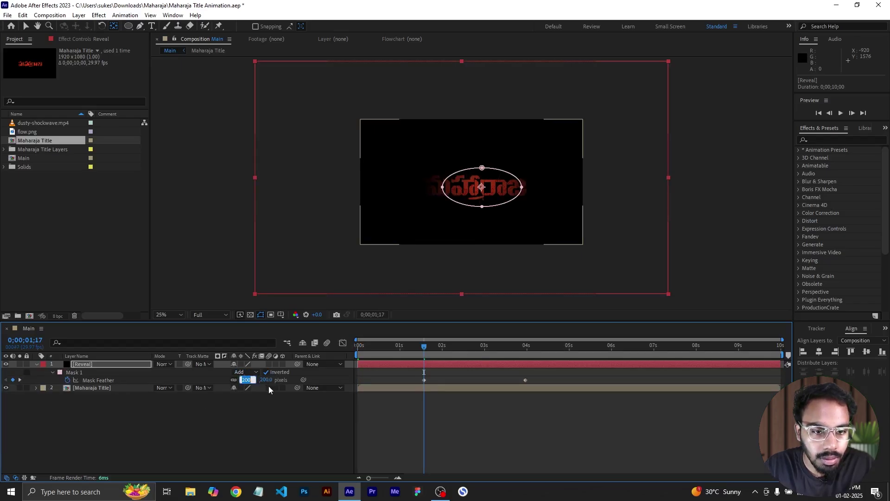
type("300")
key("Return")
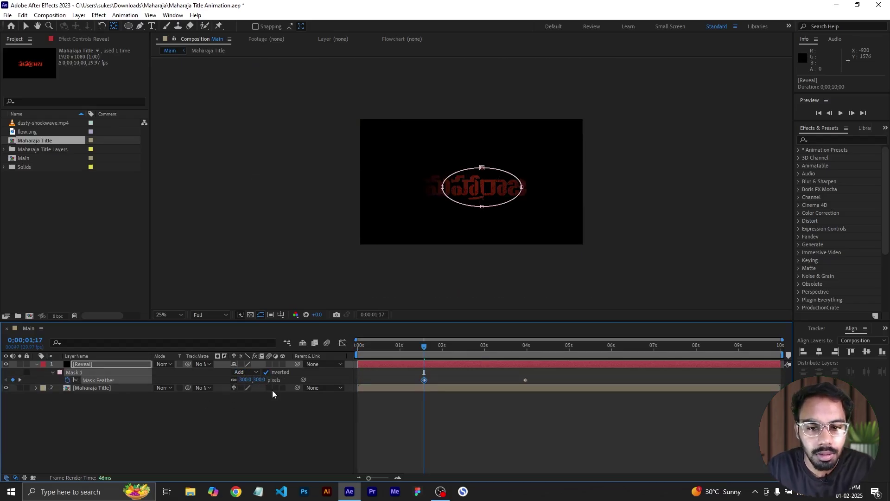
- Play back the title reveal from the beginning to check the softer mask feather
left_click_drag(396, 356, 314, 361)
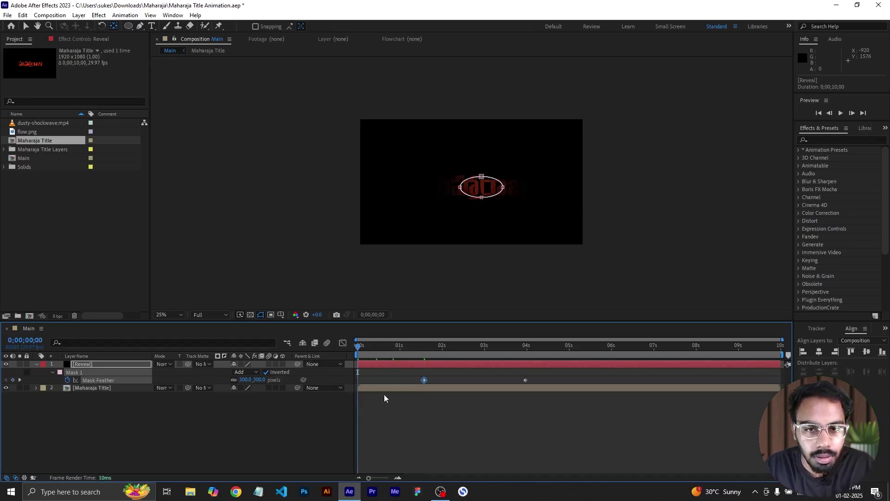
left_click(407, 426)
key("space")
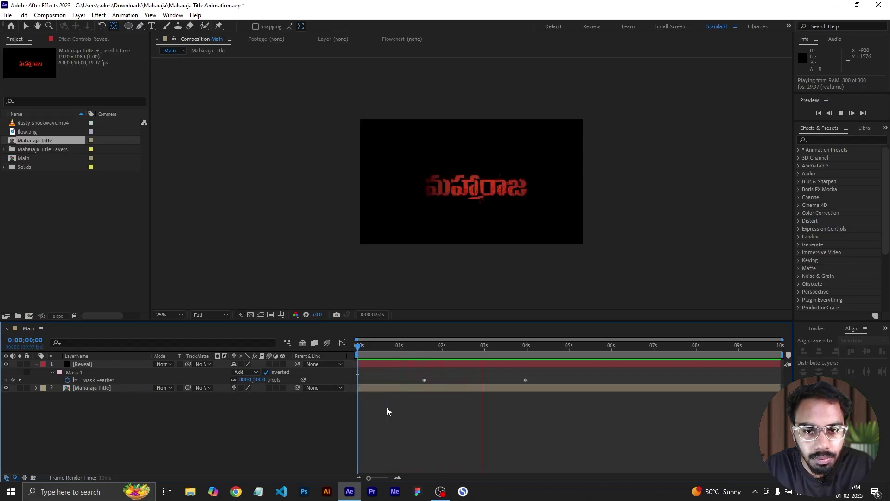
- Add dusty-shockwave.mp4 beneath the Maharaja Title layer and move it up behind the title to about 968, 472
left_click(100, 251)
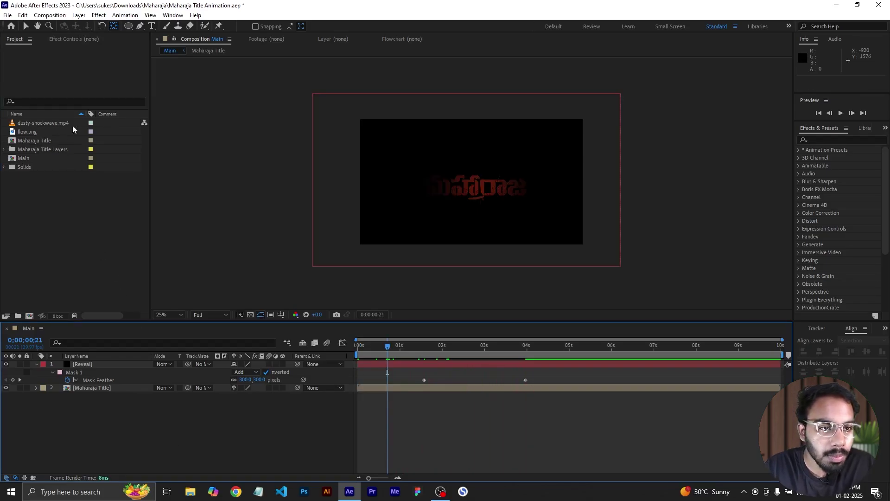
left_click_drag(58, 124, 82, 398)
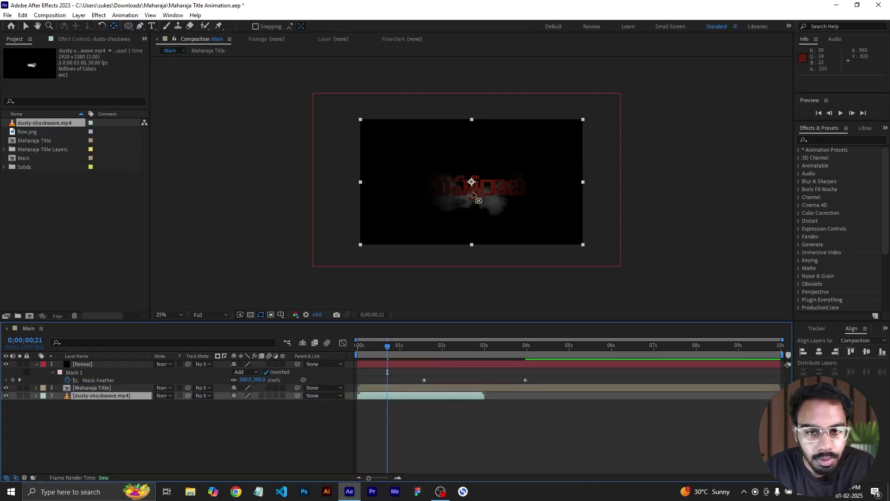
left_click_drag(487, 209, 488, 199)
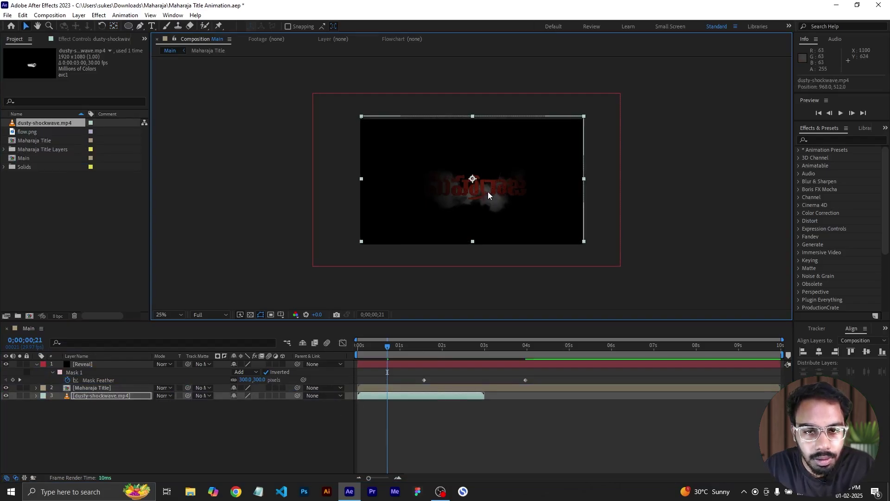
key("shift+Up")
key("shift+Up")
key("shift+Up")
key("shift+Up")
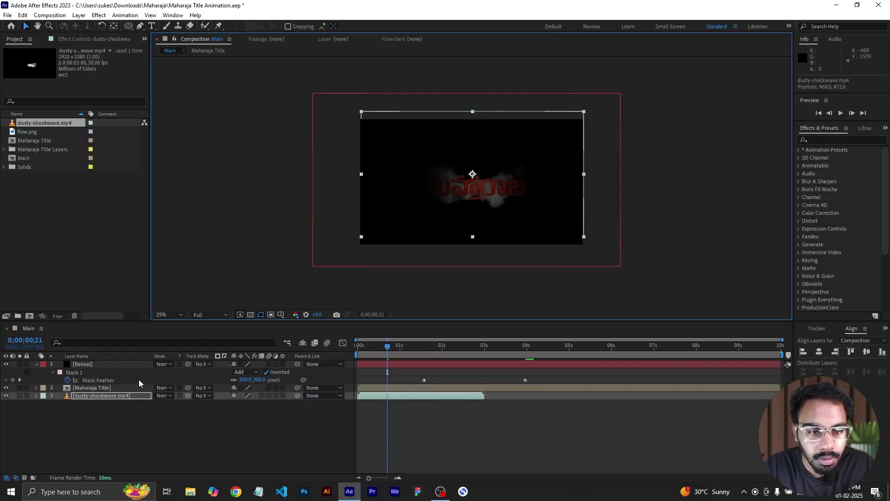
- Set the dusty-shockwave layer's blending mode to Add and its opacity to 10%
left_click(163, 395)
left_click(204, 176)
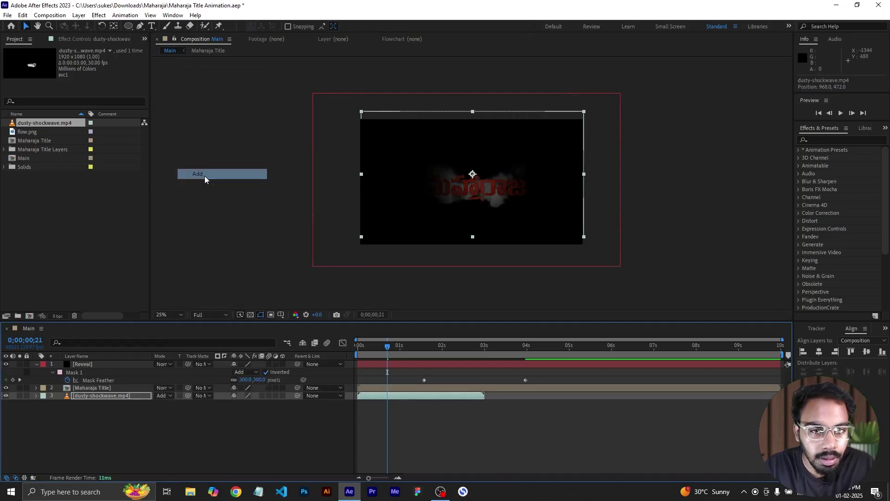
key("t")
left_click(236, 403)
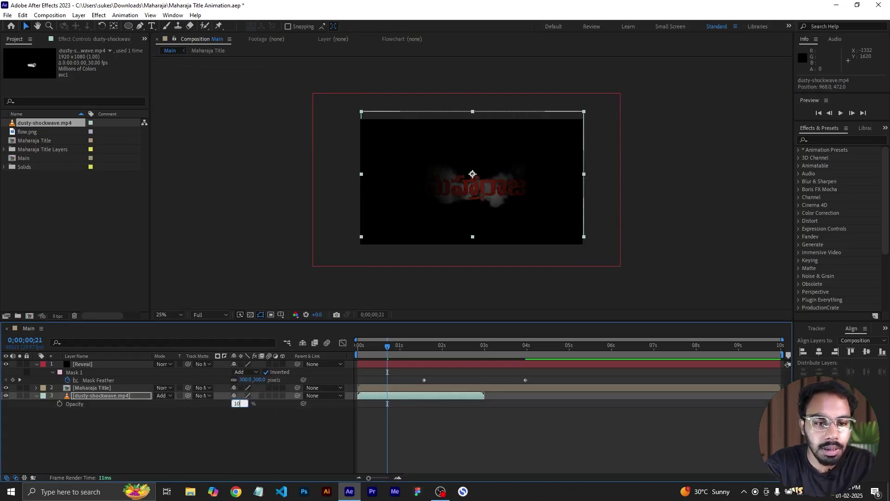
type("10")
key("Return")
- Check the dust behind the title and raise the dusty-shockwave layer's opacity to 15%
left_click_drag(375, 350, 402, 353)
key("period")
left_click(233, 404)
type("15")
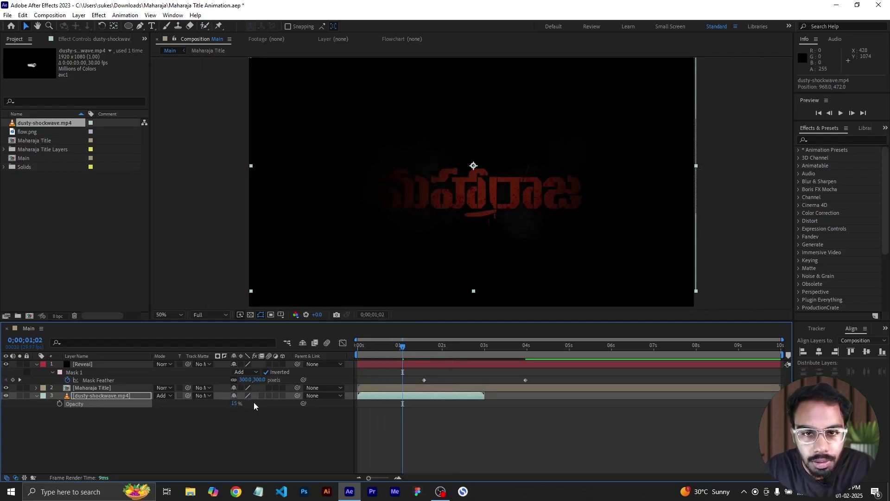
- Set the dusty-shockwave layer's opacity to 20% and scrub through the animation to review it
left_click_drag(405, 353, 381, 355)
left_click_drag(234, 404, 235, 407)
type("20")
left_click_drag(383, 346, 504, 369)
left_click(380, 427)
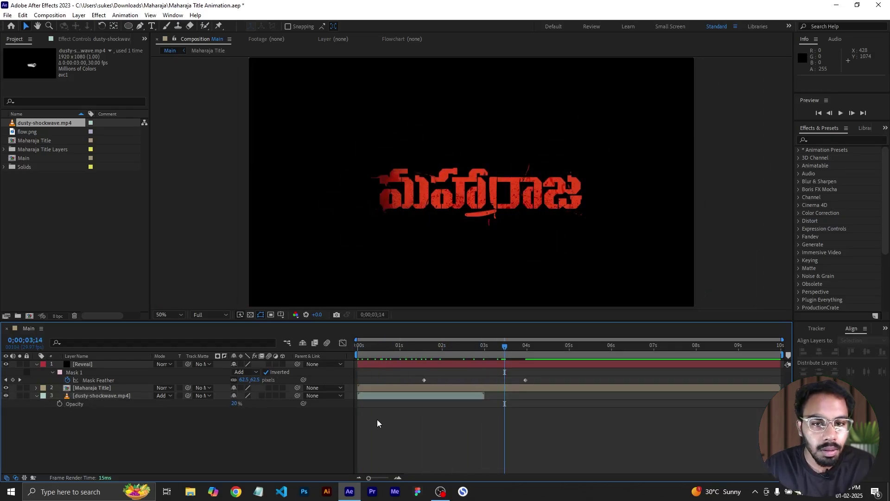
- Add flow.png to the Main composition, placed between the Reveal and Maharaja Title layers
left_click_drag(40, 131, 82, 362)
key("ctrl+bracketleft")
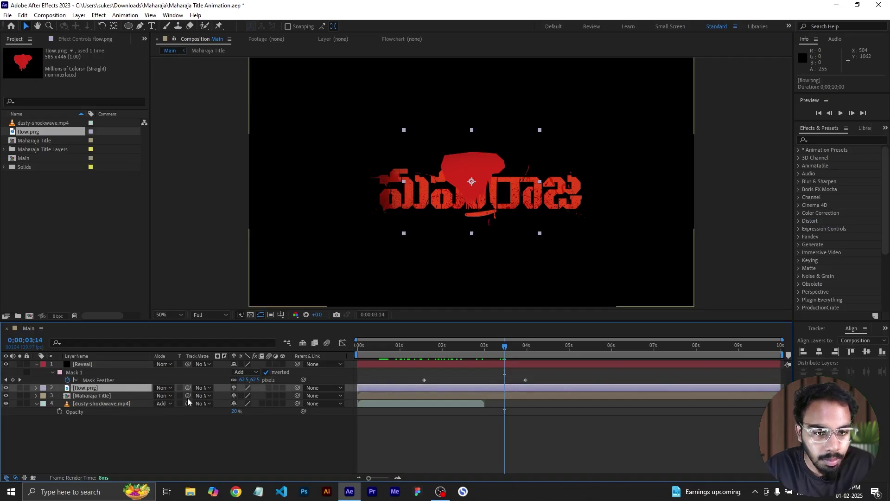
- Make flow.png an inverted luma track matte for the Maharaja Title layer
left_click_drag(188, 396, 118, 390)
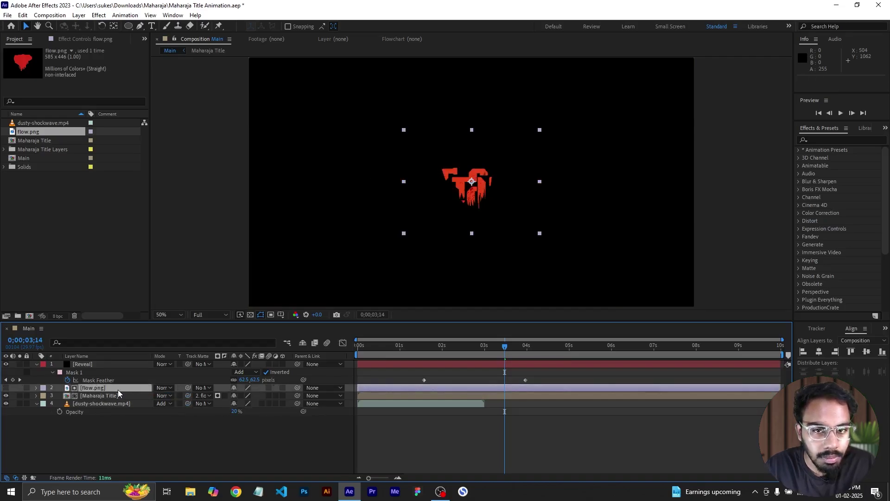
left_click(217, 396)
left_click(225, 395)
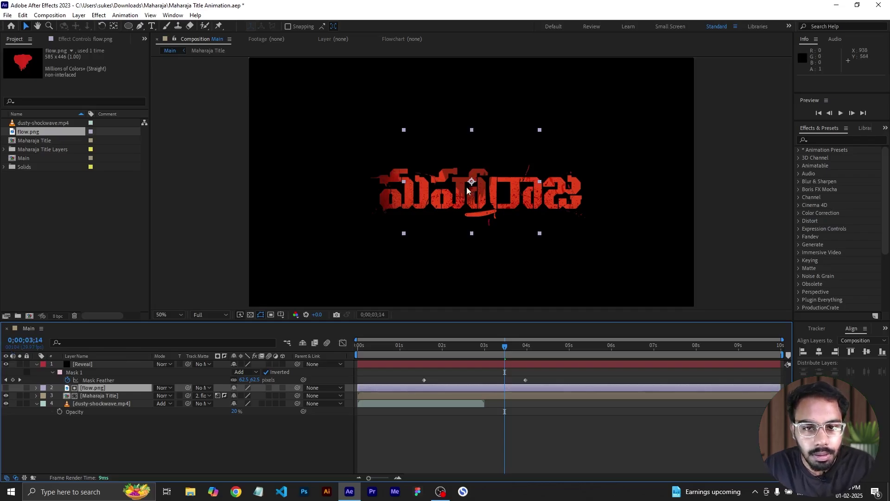
- Move the flow.png layer over the title's first letter, to position 670, 542
left_click_drag(410, 194, 398, 195)
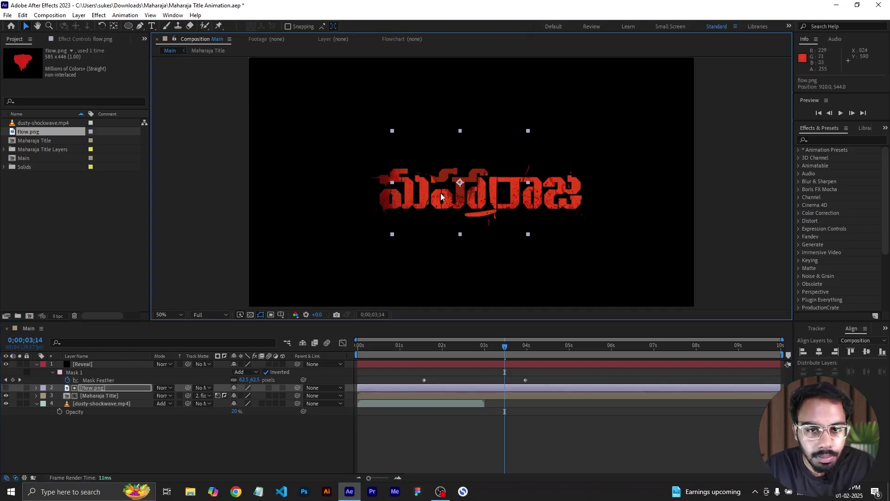
key("shift+Left")
key("shift+Left")
key("shift+Left")
key("shift+Left")
key("shift+Left")
key("shift+Left")
key("shift+Left")
key("shift+Left")
key("shift+Left")
key("shift+Left")
key("shift+Left")
key("shift+Left")
key("shift+Left")
key("shift+Left")
key("shift+Left")
key("shift+Left")
key("shift+Left")
key("shift+Left")
key("shift+Left")
key("shift+Left")
key("shift+Up")
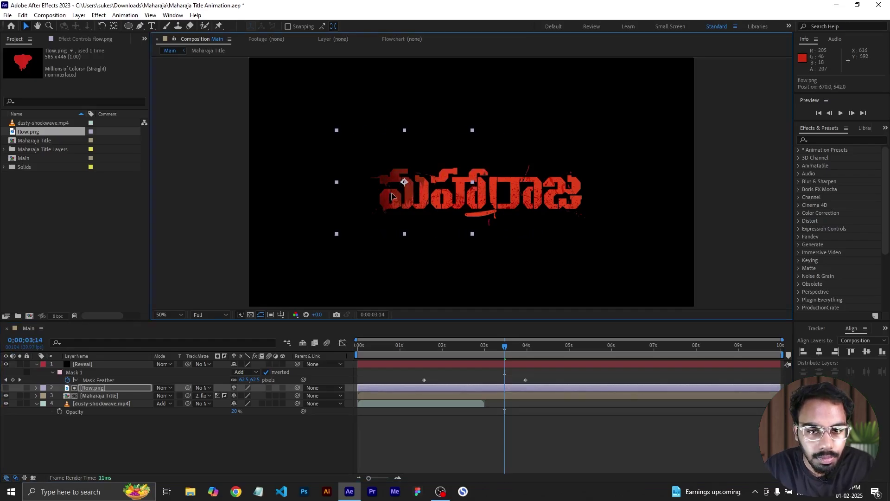
- Set the flow.png layer's opacity to 70% and preview the animation
key("t")
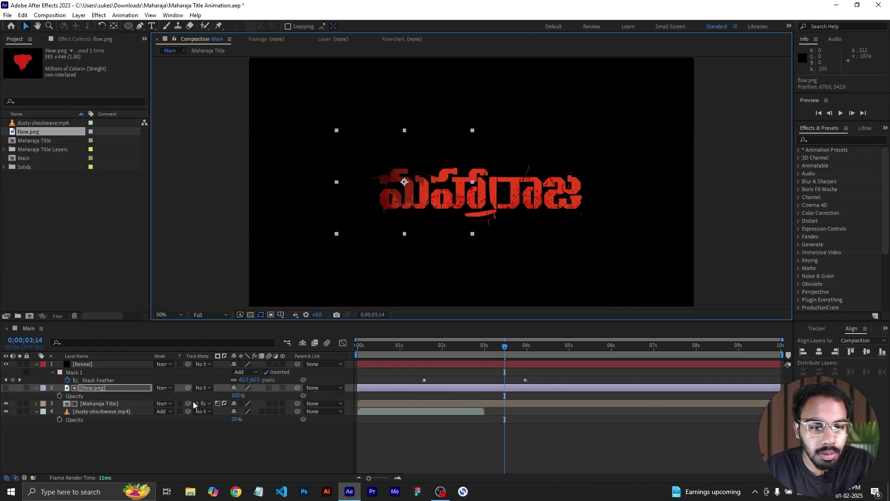
left_click_drag(234, 395, 205, 394)
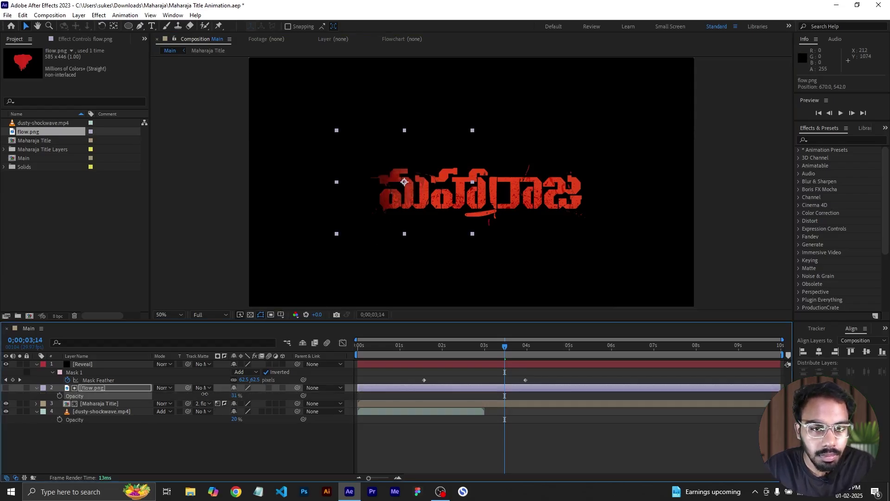
left_click(210, 420)
left_click(234, 395)
type("70")
key("Return")
key("space")
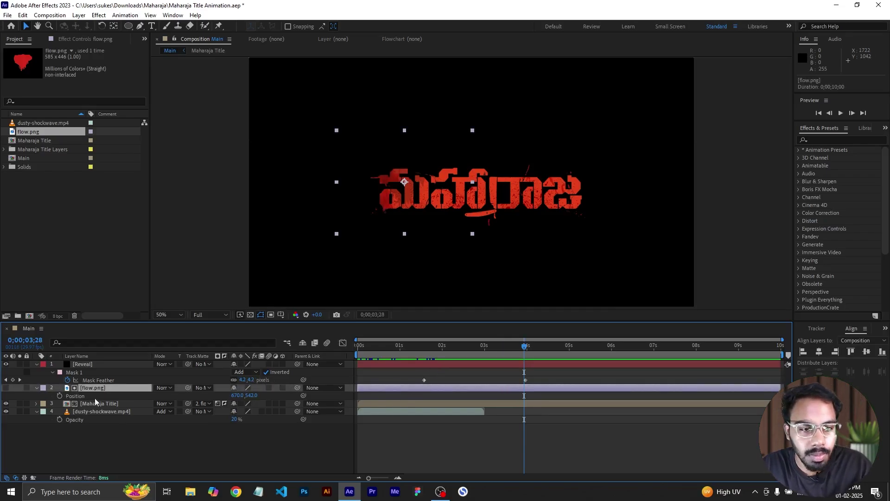
- Keyframe flow.png's position from 670, 313 at 0;00;02;07 down to 670, 542 at 0;00;03;28
left_click(60, 396)
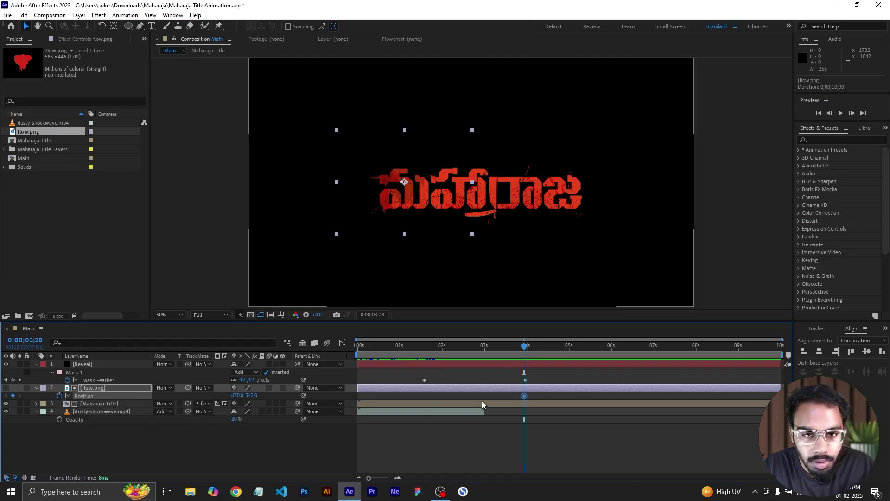
left_click_drag(488, 349, 452, 354)
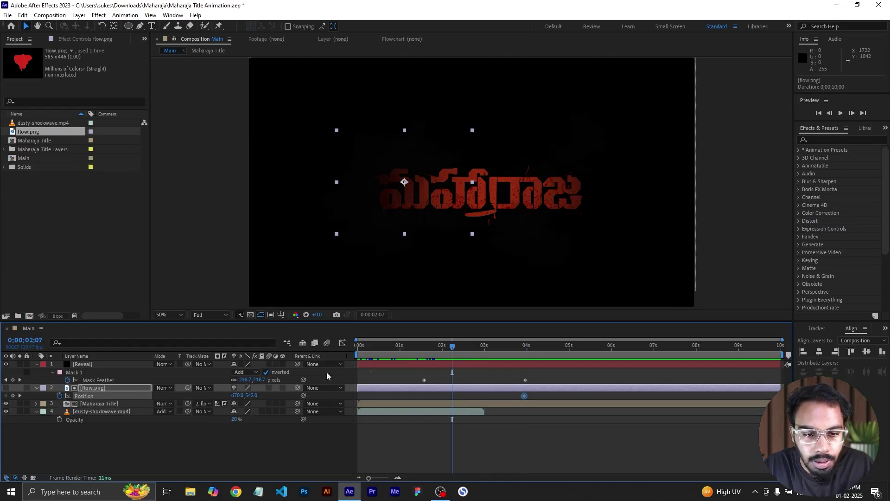
left_click_drag(250, 396, 144, 395)
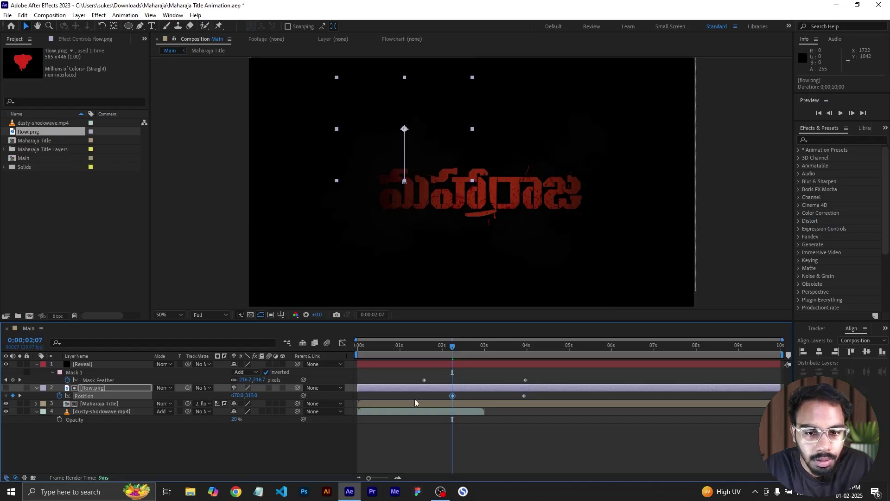
- Stretch flow.png's position animation to run from about 0;00;00;23 to 0;00;06;20, and preview it
left_click_drag(452, 396, 390, 395)
left_click(388, 353)
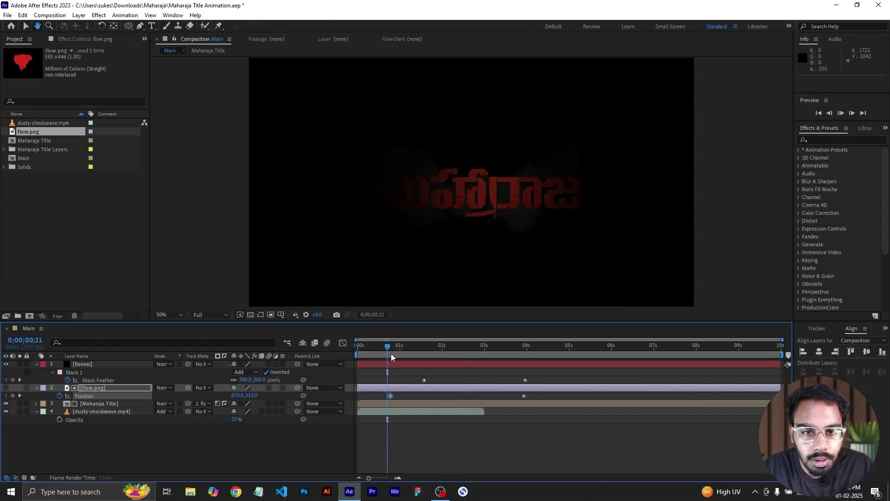
key("space")
left_click_drag(525, 395, 640, 396)
left_click(382, 354)
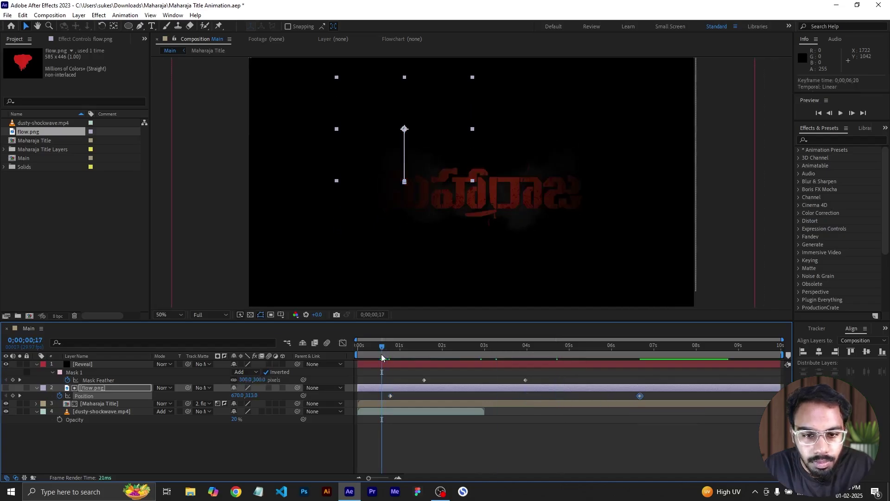
key("space")
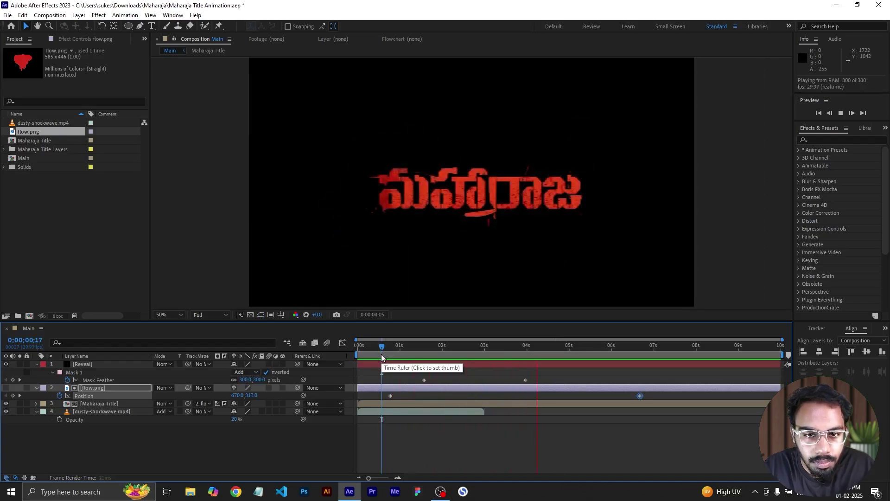
key("space")
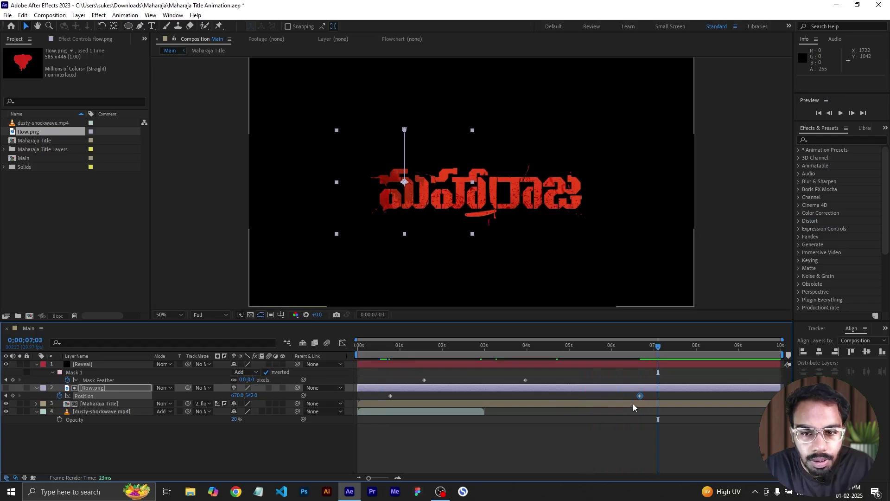
- Apply Easy Ease to both flow.png position keyframes, preview the motion and move the end keyframe to 0;00;07;18
left_click_drag(655, 394, 389, 419)
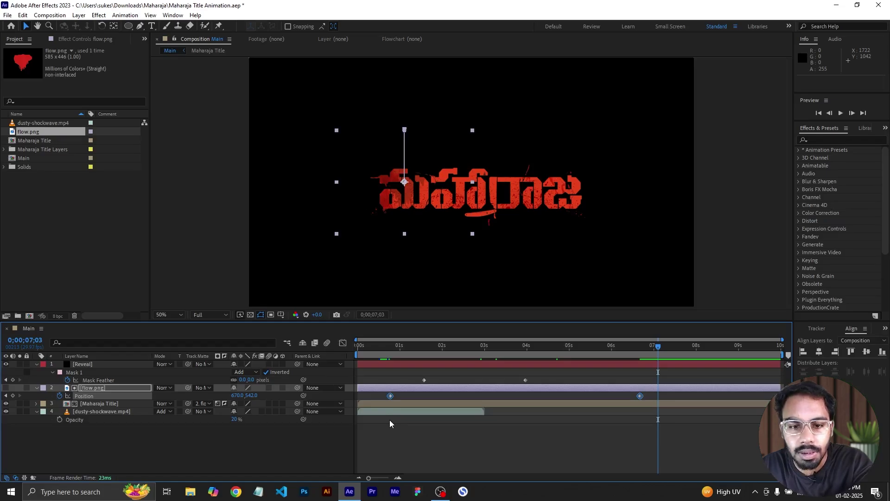
key("F9")
left_click(392, 347)
key("space")
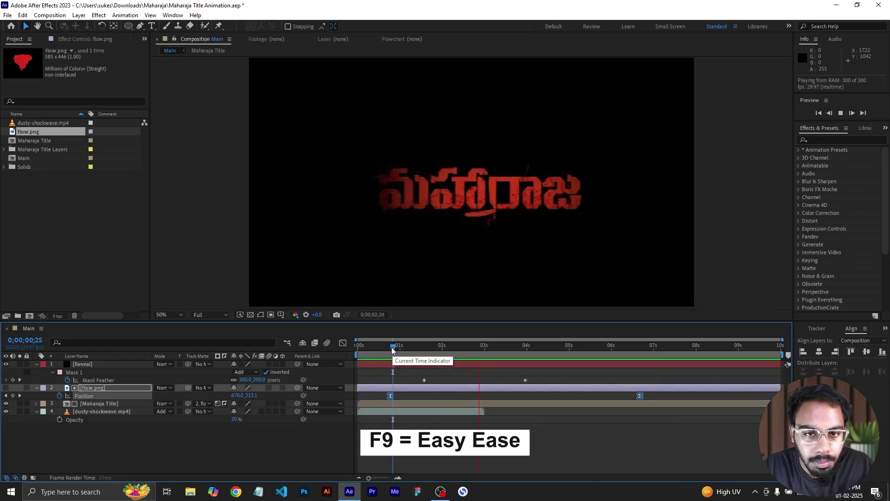
key("space")
left_click(636, 399)
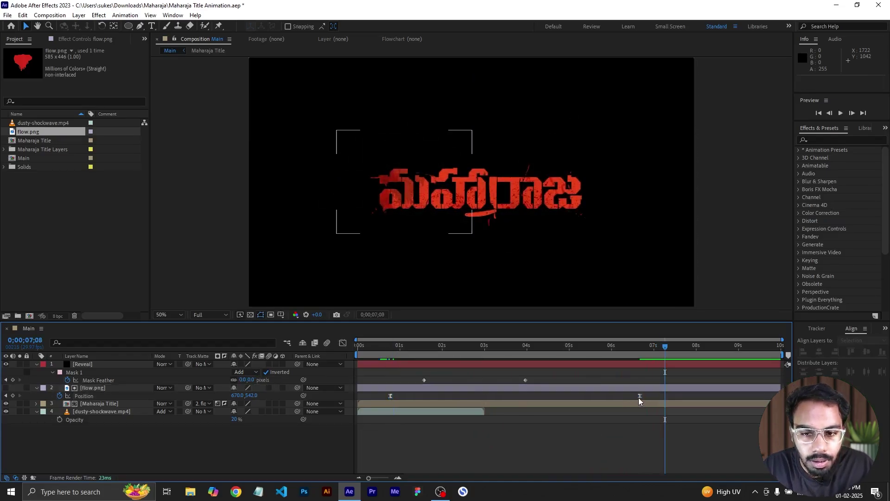
left_click(638, 397)
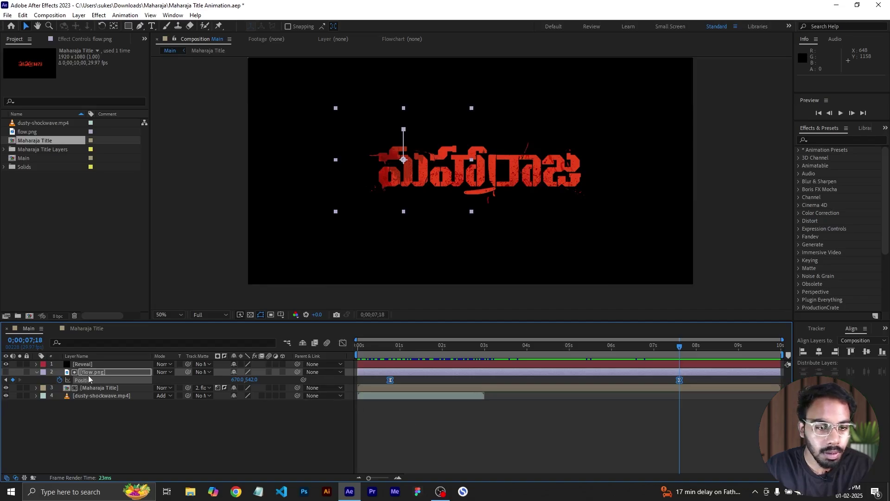
- Duplicate the flow.png and Maharaja Title layers, place the copies directly below Reveal and label them Yellow
left_click(95, 387, "ctrl")
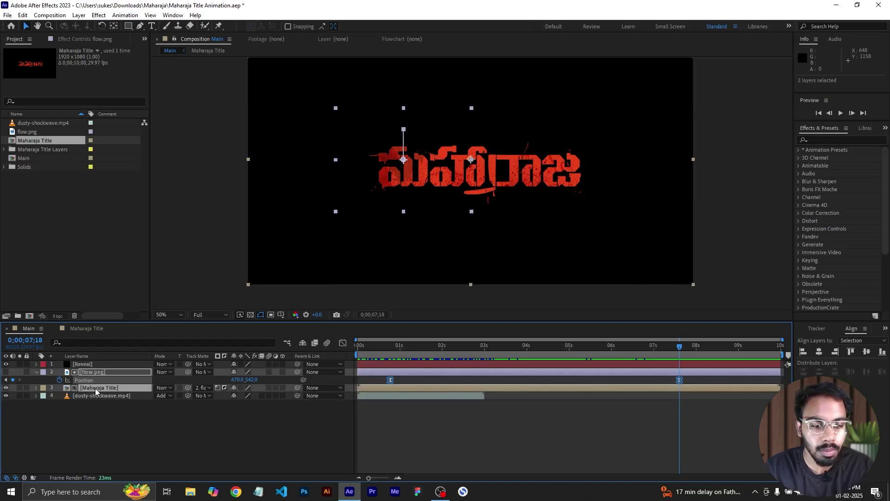
key("ctrl+d")
left_click_drag(98, 394, 99, 377)
left_click(42, 381)
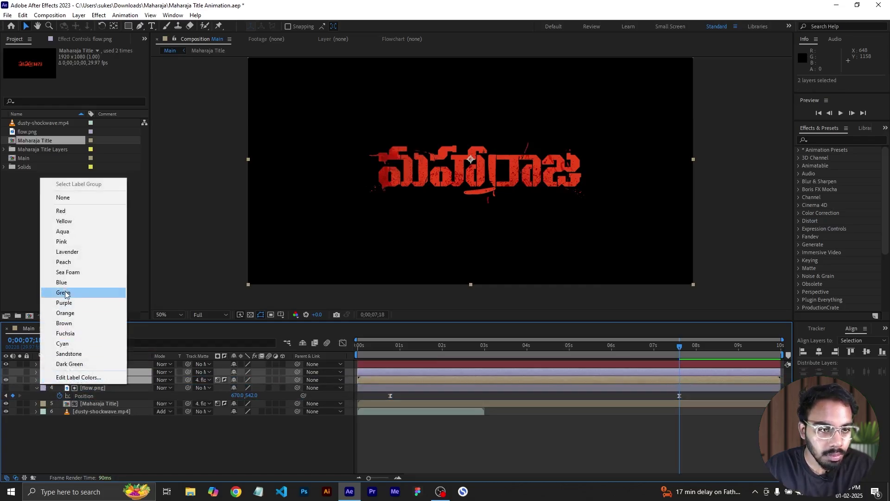
left_click(77, 222)
left_click(384, 438)
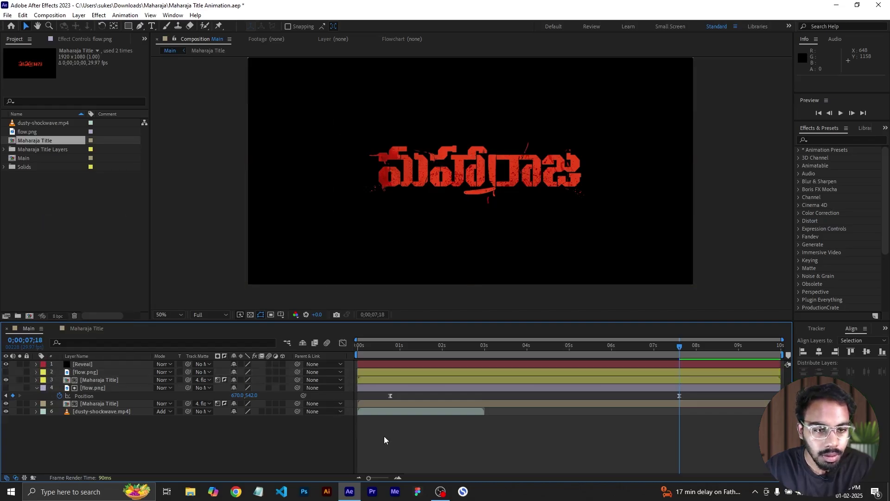
- Draw a rectangular mask around the last two letters on the yellow Maharaja Title copy
left_click(109, 380)
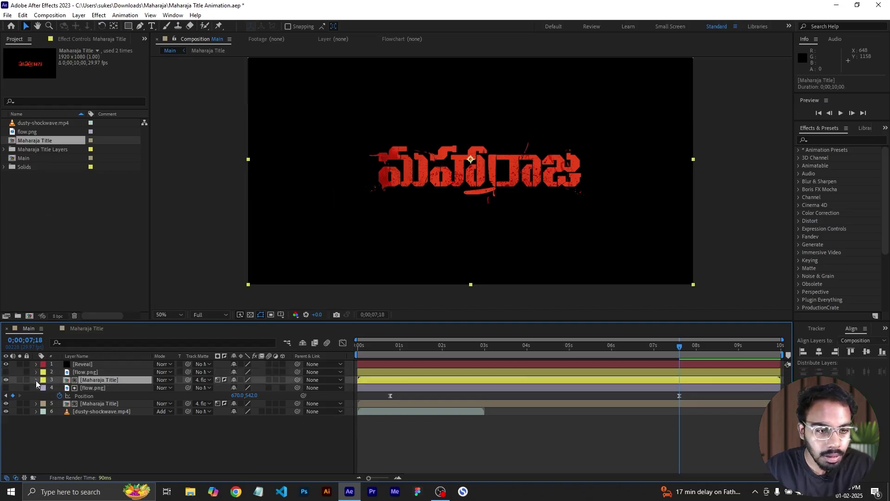
left_click(129, 27)
left_click_drag(487, 137, 589, 203)
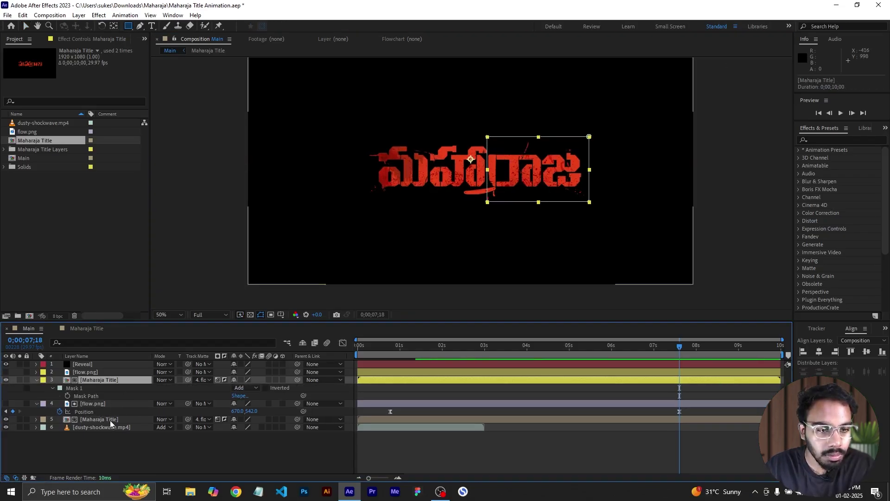
- Draw a rectangular mask around the first two letters on the original Maharaja Title layer
left_click(110, 420)
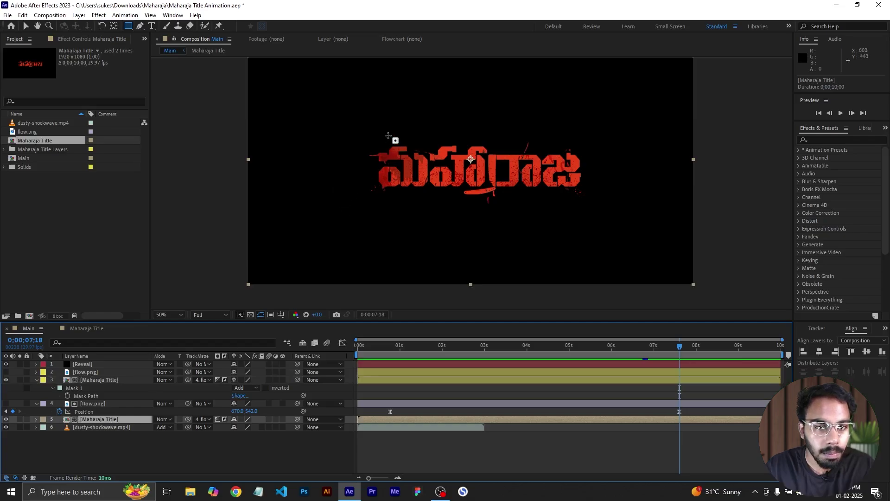
left_click_drag(360, 133, 486, 206)
key("v")
- Set the yellow flow.png copy as the track matte of the yellow Maharaja Title copy
left_click(37, 380)
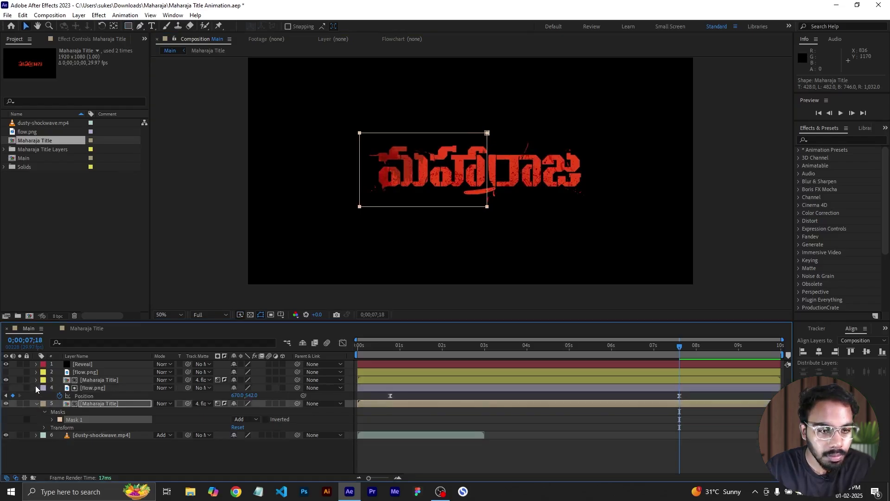
left_click(37, 387)
left_click(96, 378)
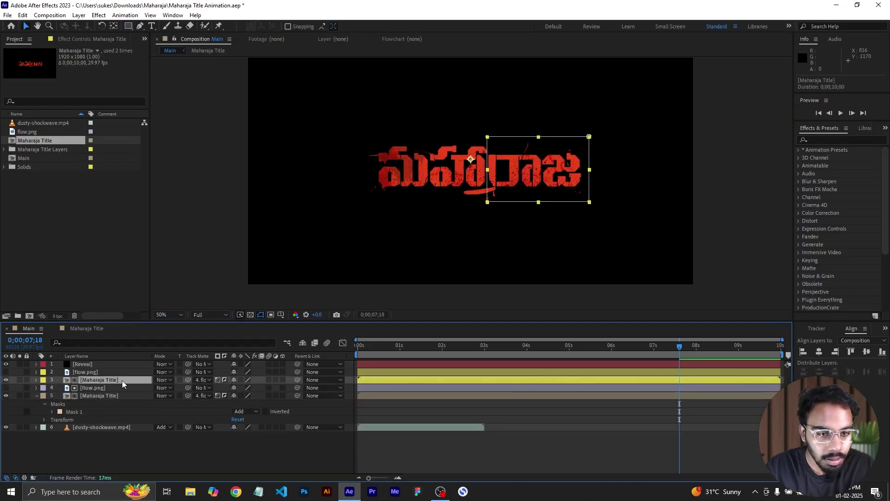
left_click_drag(187, 380, 97, 376)
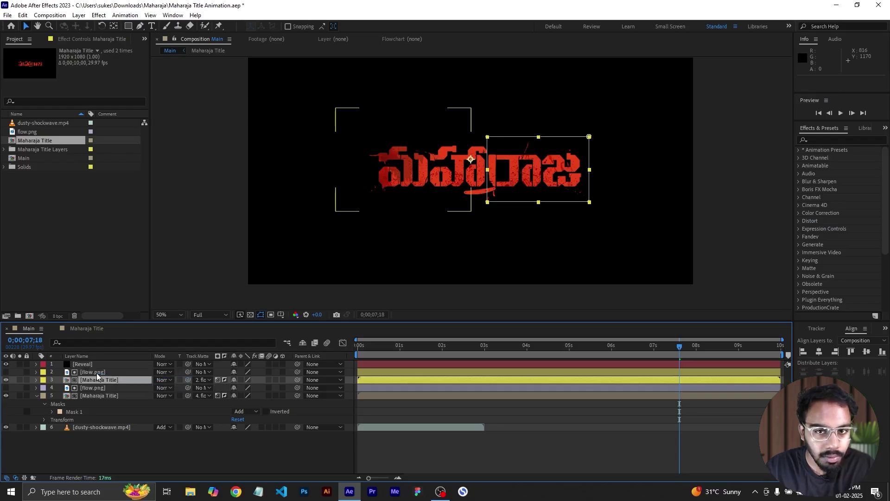
- Shift the yellow flow.png's position keyframes to start at about 0;00;01;06 and end at 0;00;08;01
left_click(102, 371)
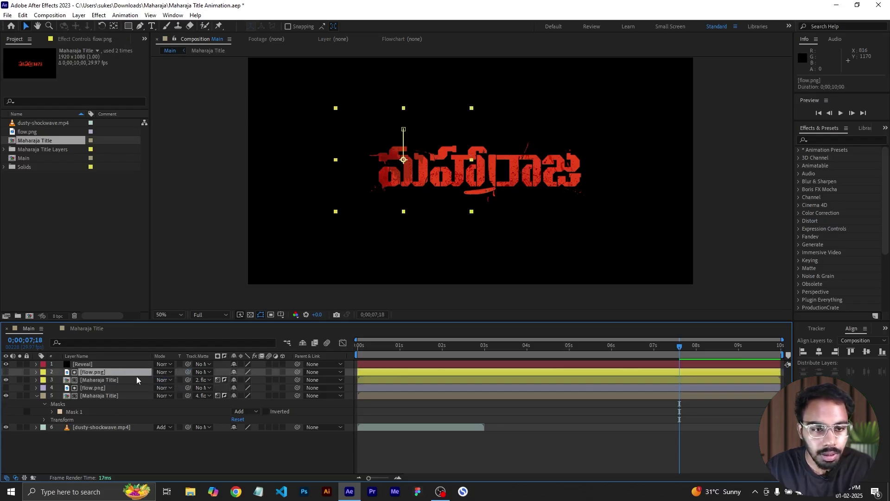
key("p")
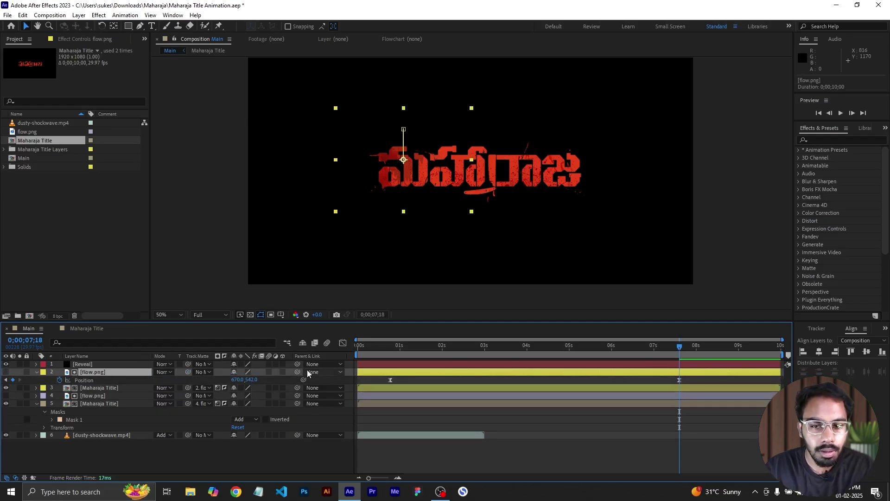
left_click_drag(382, 380, 686, 383)
left_click_drag(390, 380, 657, 382)
left_click(392, 374)
left_click(19, 379)
- Move the yellow flow.png's animation over the last letter, ending at position 1390, 511, and widen the layer slightly
left_click_drag(233, 382, 318, 381)
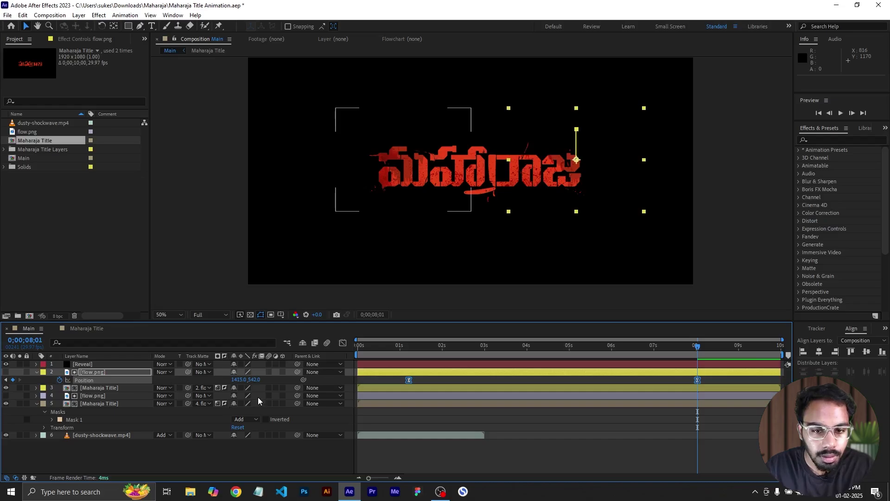
left_click_drag(254, 379, 231, 379)
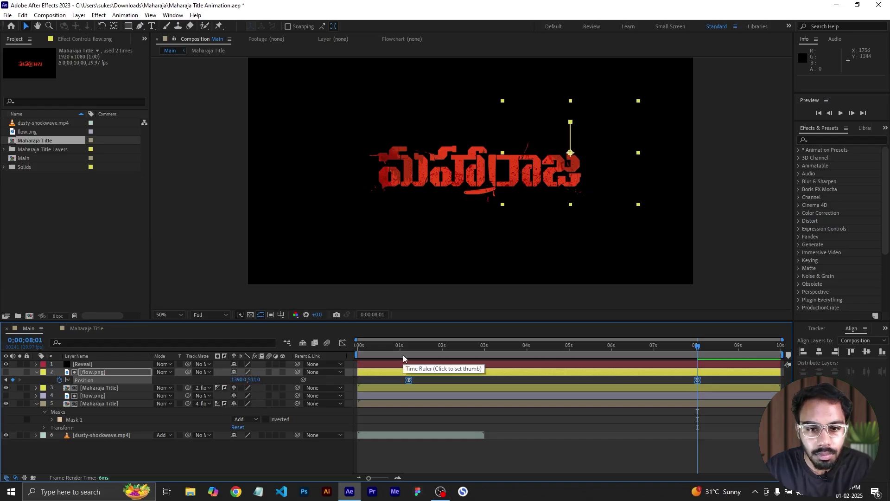
left_click_drag(638, 153, 490, 171)
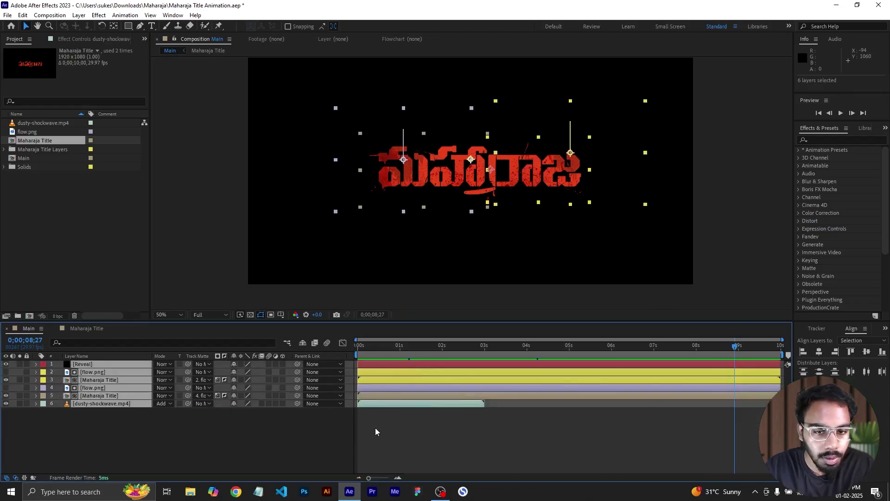
- Move the Blood and Door Hook layers out of the Maharaja Title composition into Main, just above the dusty-shockwave.mp4 layer
left_click(378, 430)
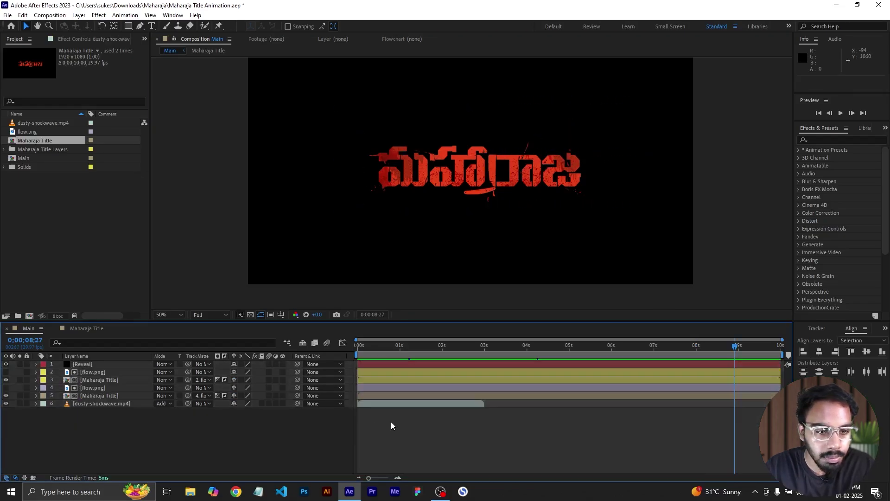
double_click(105, 395)
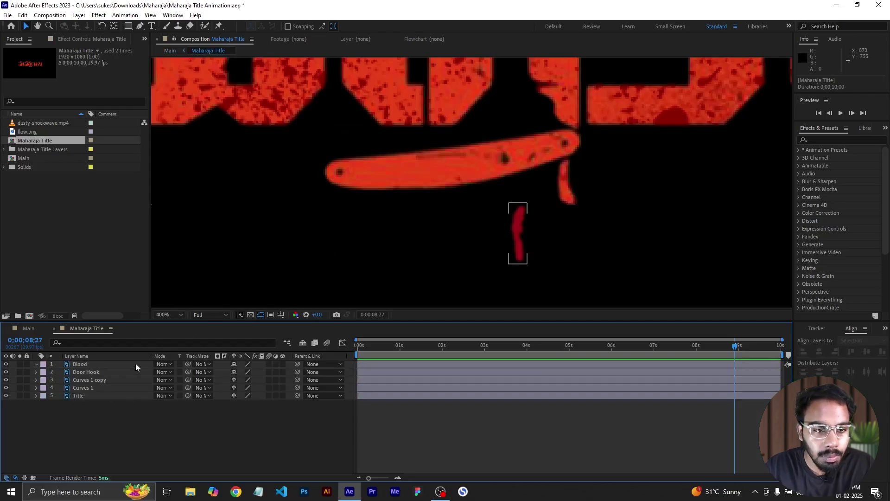
left_click(107, 365)
left_click(105, 369, "shift")
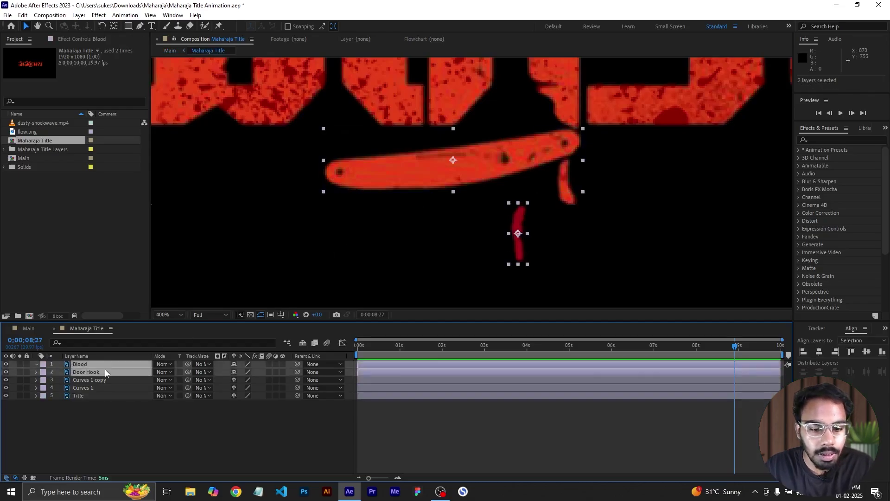
key("ctrl+x")
left_click(29, 328)
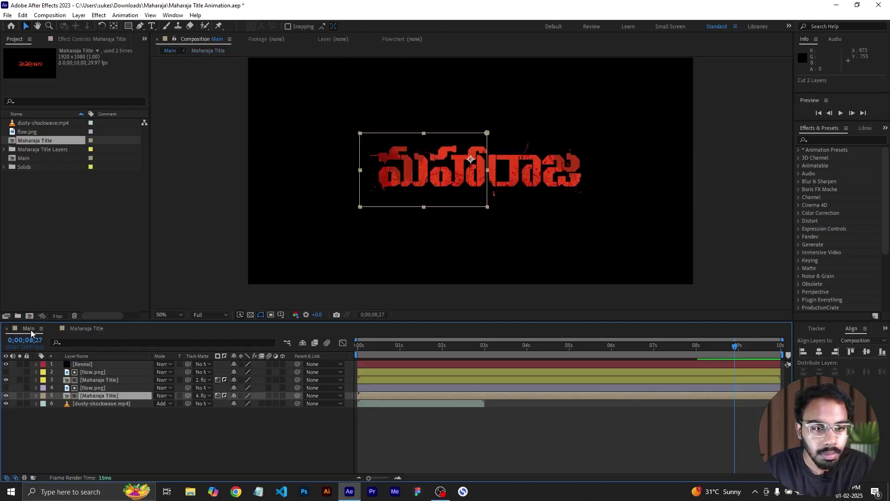
left_click(177, 414)
left_click(111, 395)
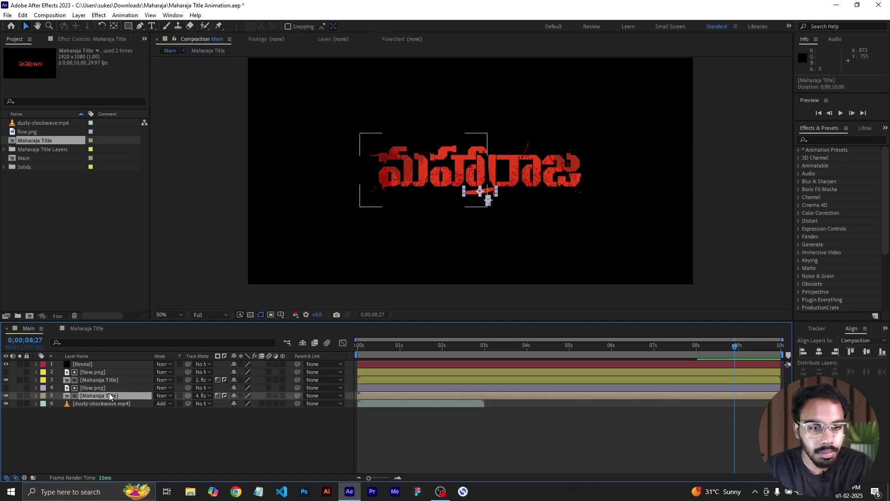
key("ctrl+v")
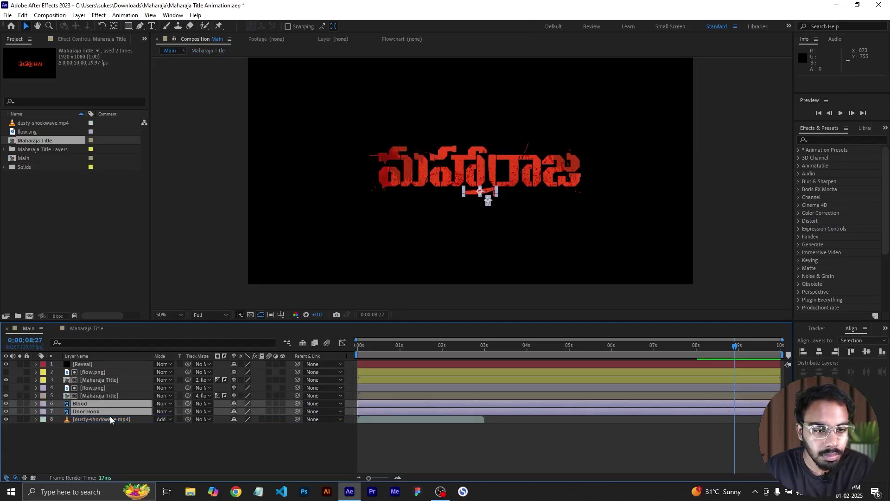
left_click(174, 431)
- Parent the Blood layer to Door Hook and place it directly beneath Door Hook in the layer stack
left_click(114, 404)
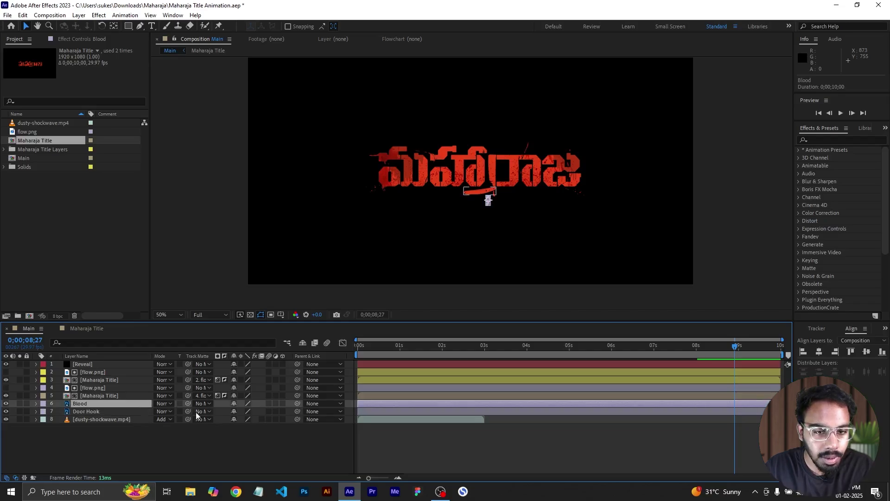
left_click_drag(297, 403, 243, 412)
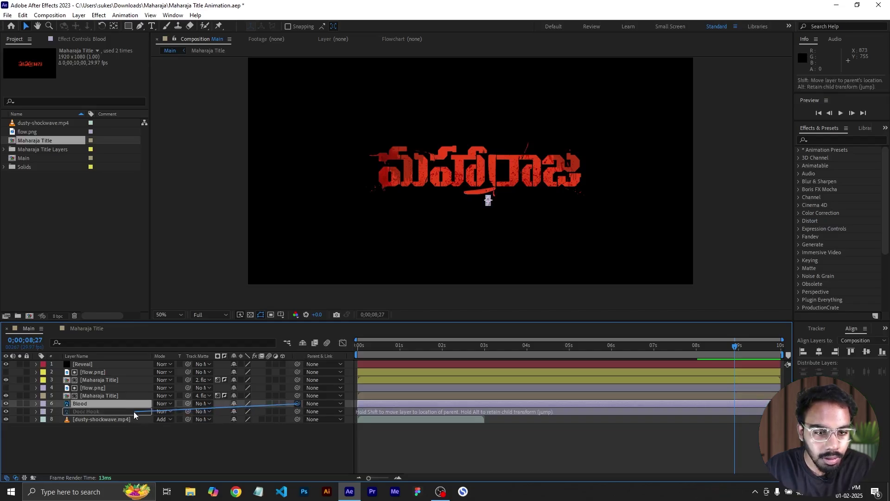
left_click_drag(136, 407, 134, 420)
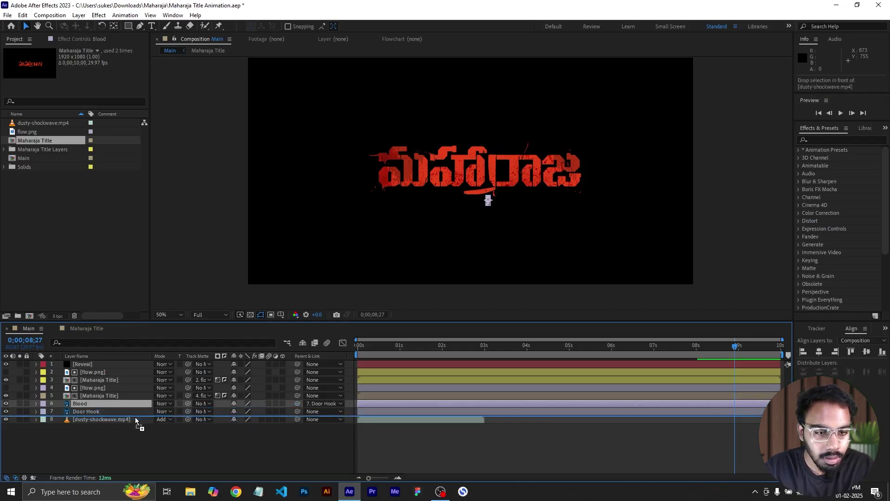
- Move the Door Hook layer's anchor point onto the pivot hole at the hook's right end
left_click(435, 406)
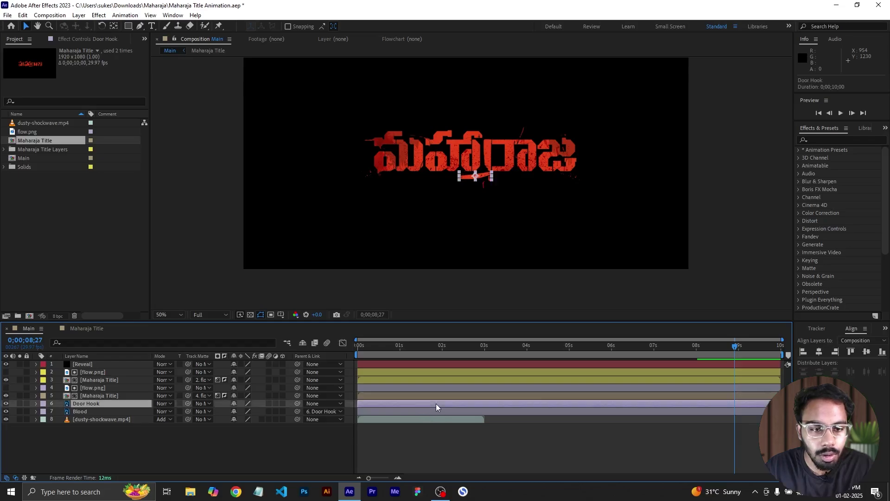
scroll(469, 175, "up", 3)
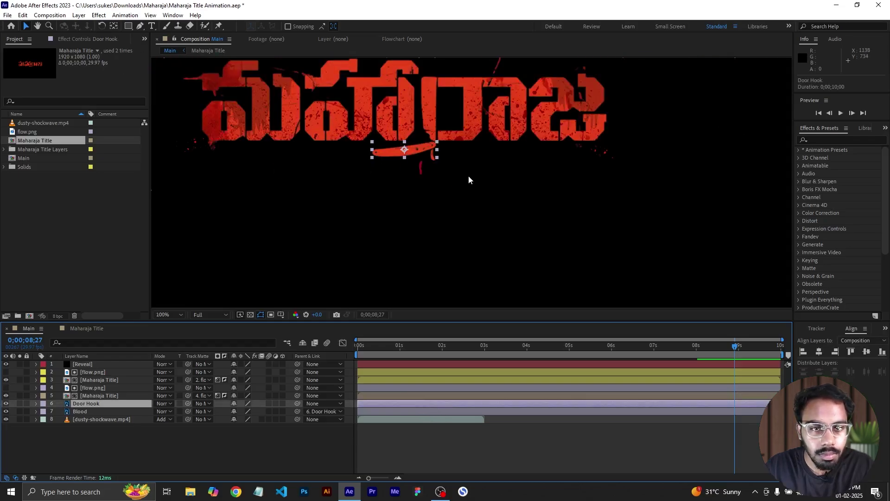
left_click(115, 27)
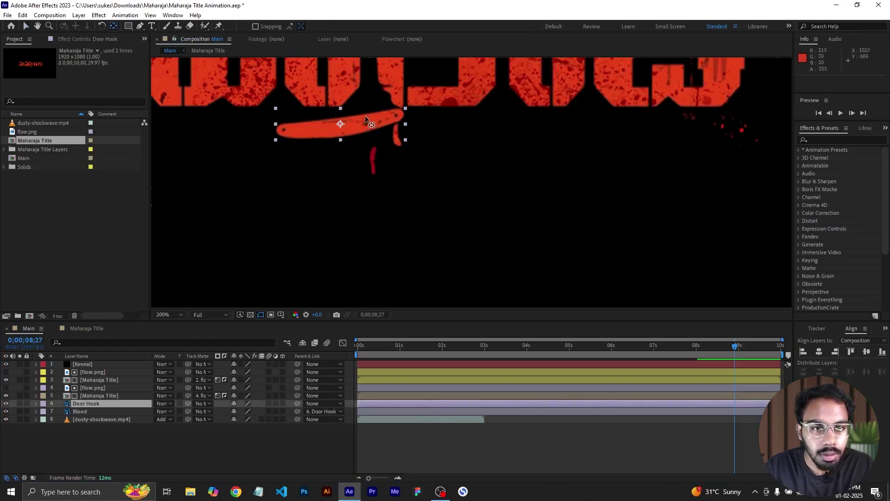
left_click_drag(341, 126, 383, 121)
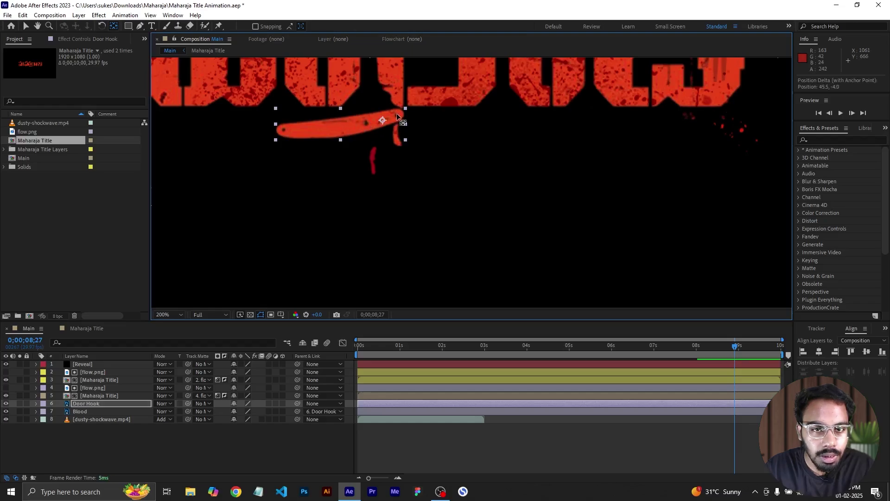
left_click_drag(384, 120, 394, 115)
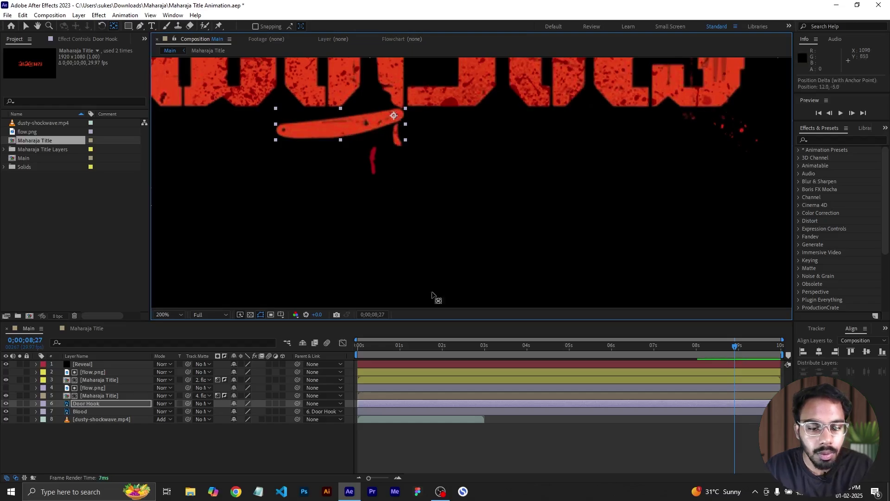
- Keyframe the Door Hook's rotation from 46° at 0;00;01;07 to 0° at 0;00;05;22
key("r")
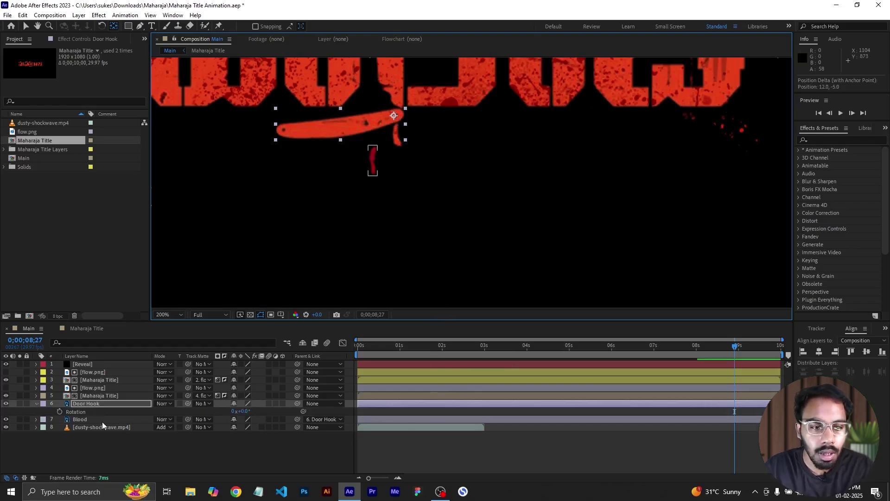
left_click(58, 411)
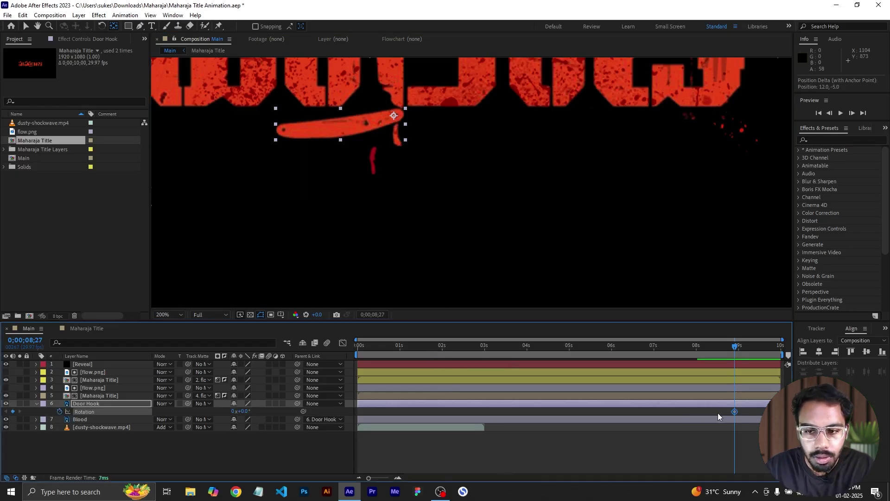
left_click_drag(735, 412, 600, 412)
scroll(477, 244, "down", 1)
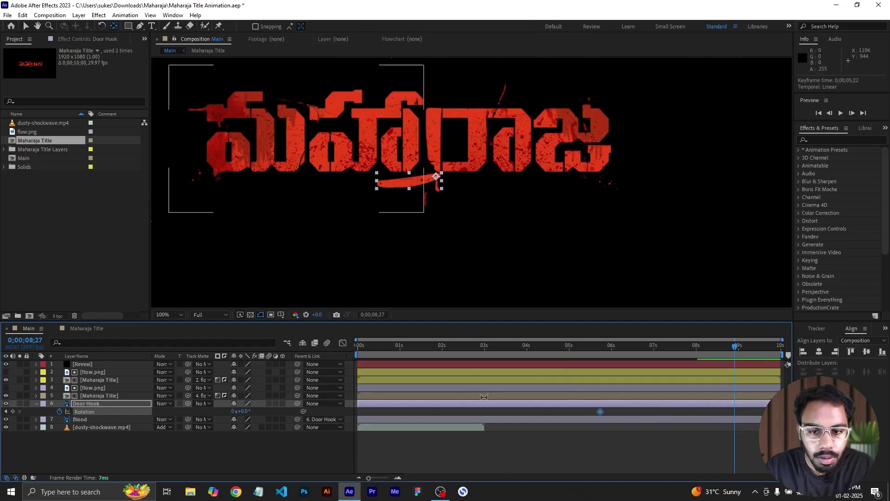
left_click_drag(443, 345, 410, 346)
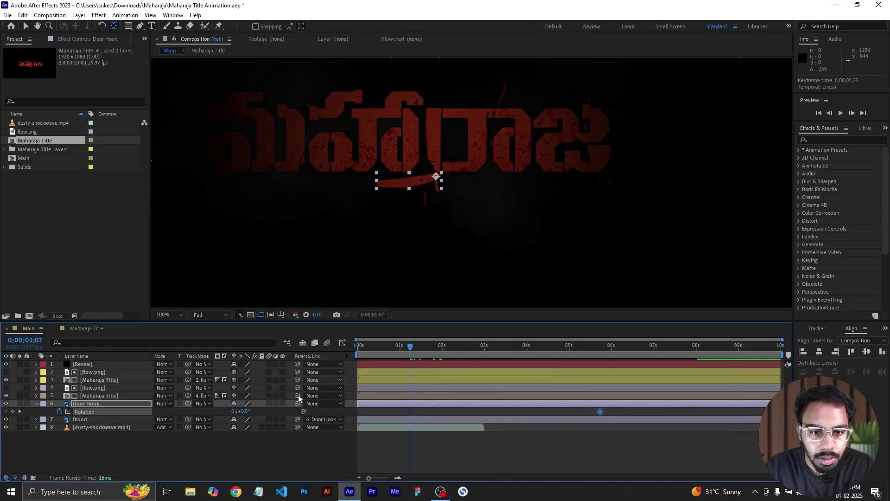
left_click_drag(245, 409, 275, 418)
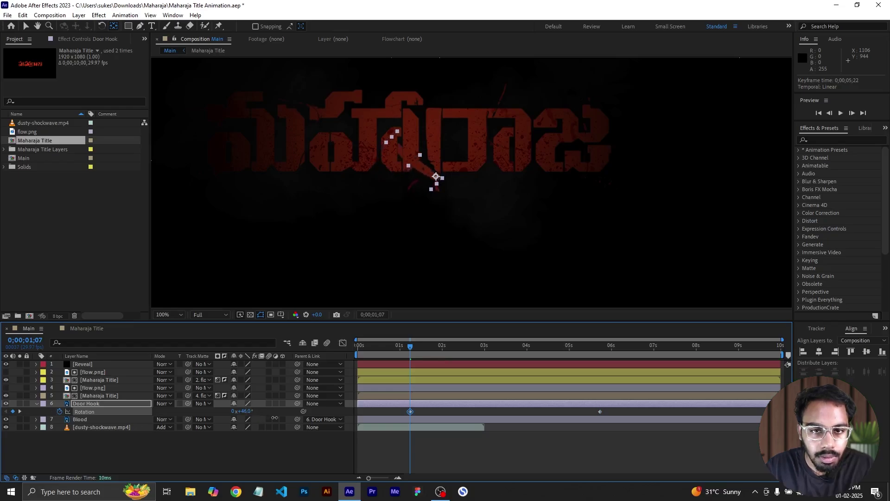
- Move the Door Hook and Blood layers up directly beneath the Reveal layer and preview the hook's swing
left_click(90, 421, "shift")
left_click_drag(90, 422, 97, 369)
left_click(437, 458)
left_click_drag(410, 348, 410, 399)
key("space")
left_click(486, 389)
- Draw a closed curved mask around the upper part of the Blood layer and set its feather to 10 pixels
left_click(480, 388)
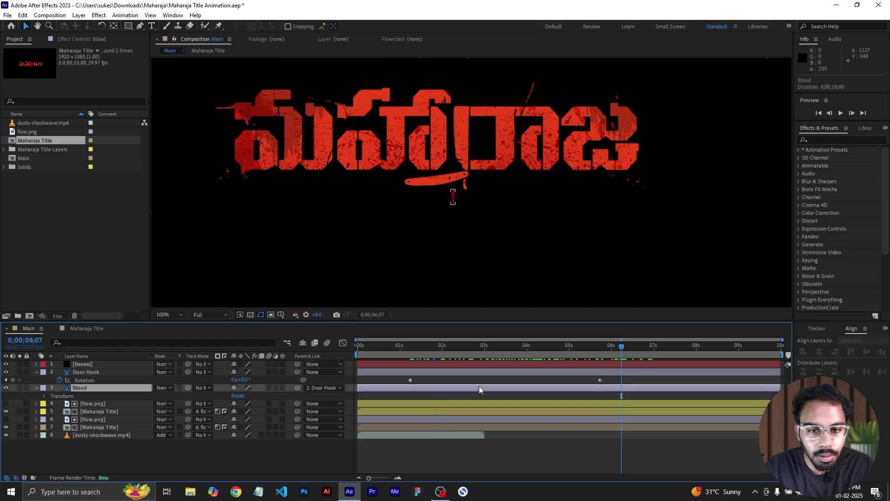
left_click(140, 26)
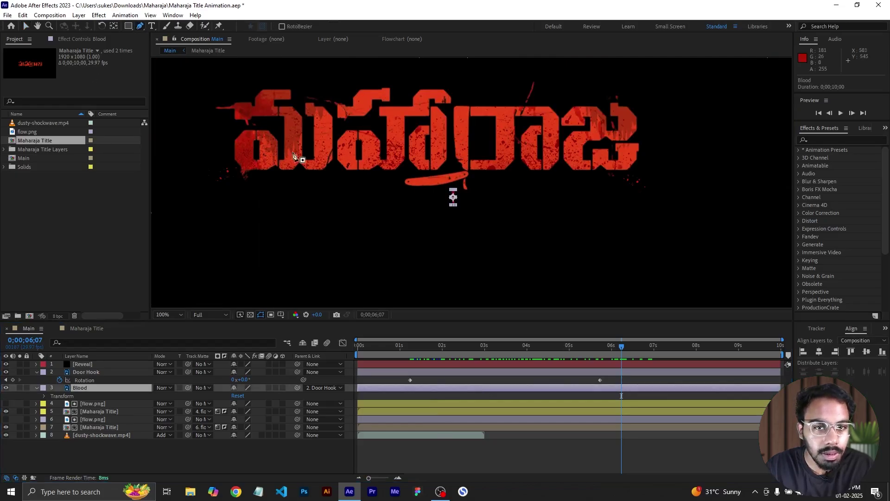
scroll(440, 187, "up", 4)
left_click(468, 191)
left_click(525, 220)
left_click_drag(526, 223, 538, 205)
left_click(512, 186)
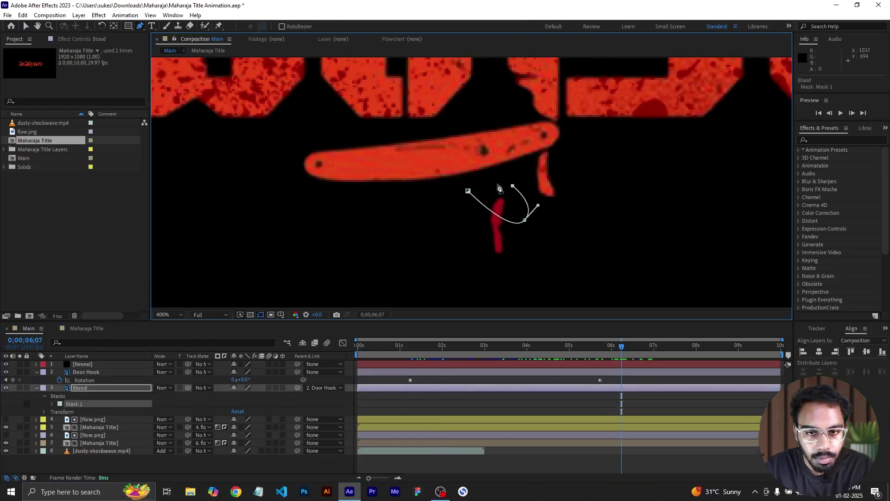
left_click(467, 191)
key("f")
left_click_drag(243, 403, 277, 403)
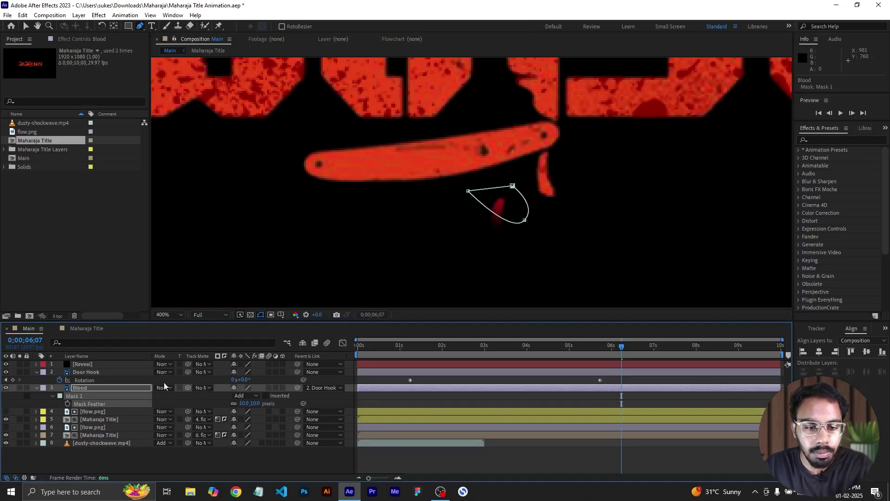
- Animate the Blood mask path from its short shape at about 0;00;03;04 to enclosing the whole drip at 0;00;06;07
key("alt+m")
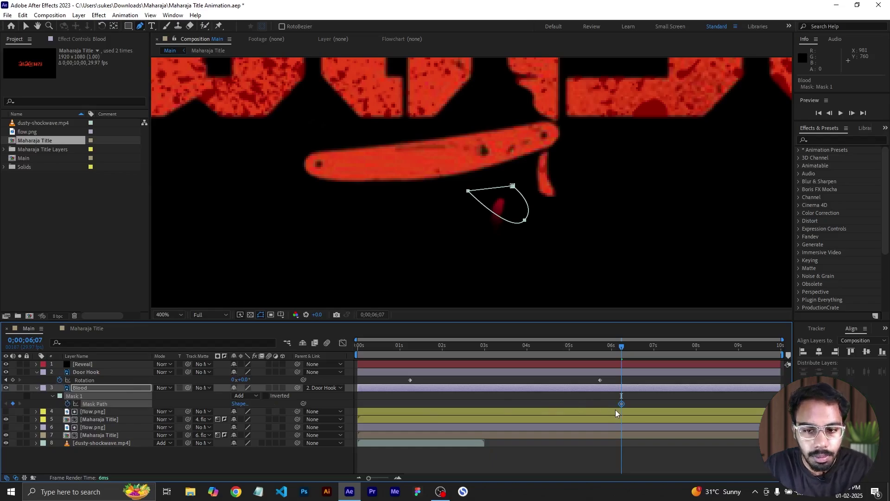
left_click_drag(621, 404, 572, 404)
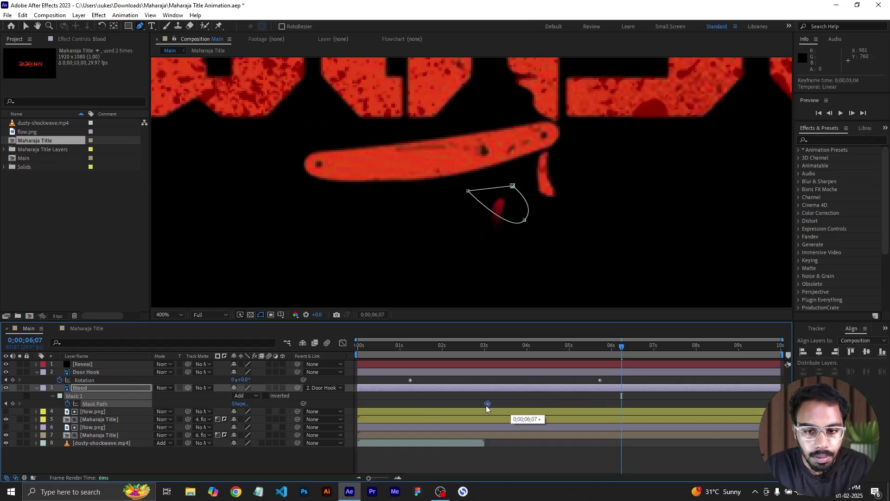
left_click_drag(487, 408, 486, 408)
left_click_drag(526, 223, 490, 297)
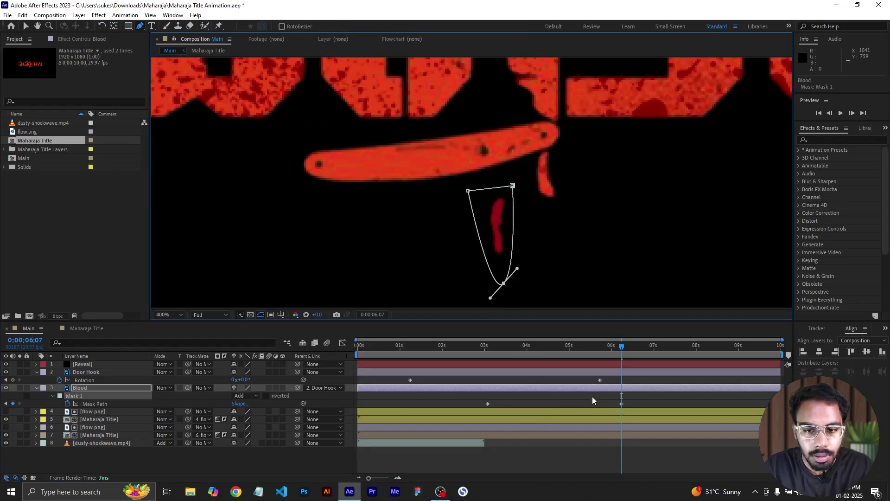
left_click_drag(504, 356, 630, 385)
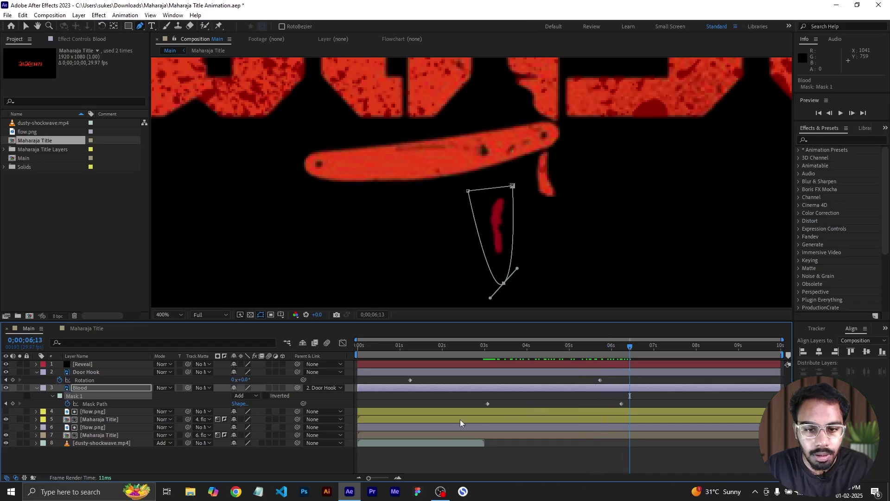
- Preview the whole title animation from the start, checking the timing of the door hook's swing and the blood drip
key("v")
key("shift+/")
key("space")
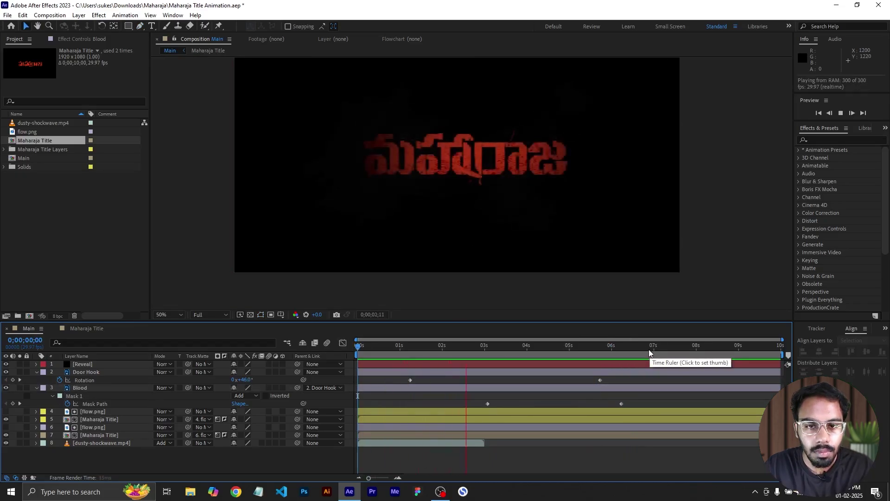
key("space")
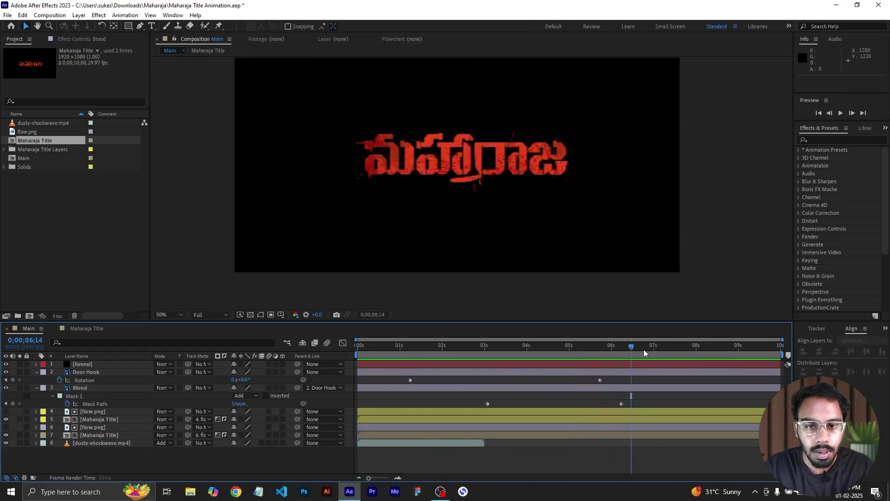
left_click_drag(552, 358, 441, 379)
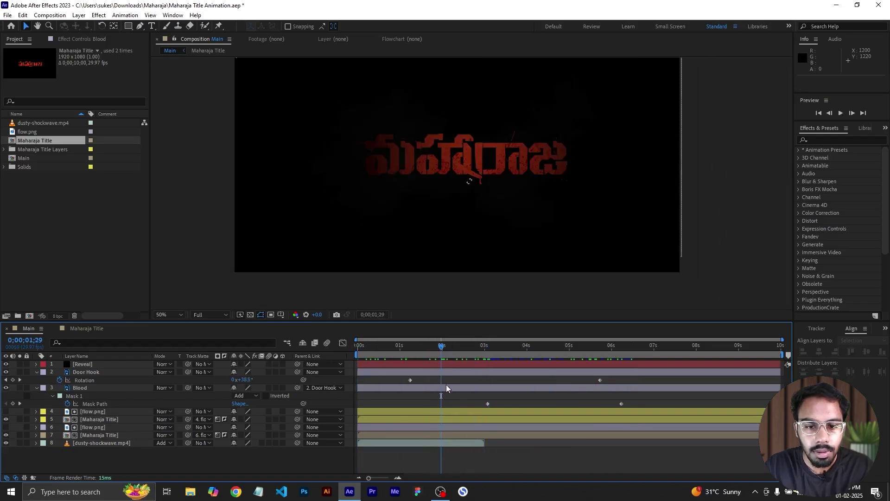
- Shift the Door Hook's first rotation keyframe to about the start of the composition and preview the animation
left_click(118, 373)
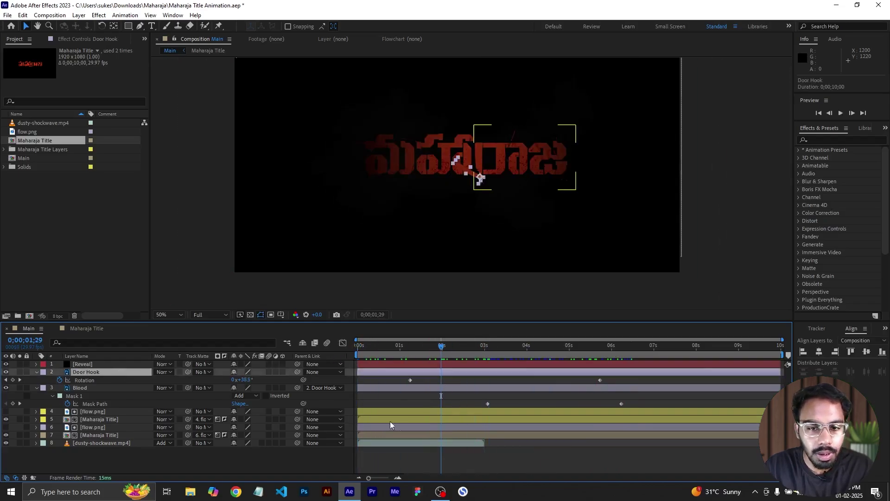
left_click(410, 379)
left_click_drag(410, 380, 361, 380)
left_click_drag(371, 349, 335, 356)
key("space")
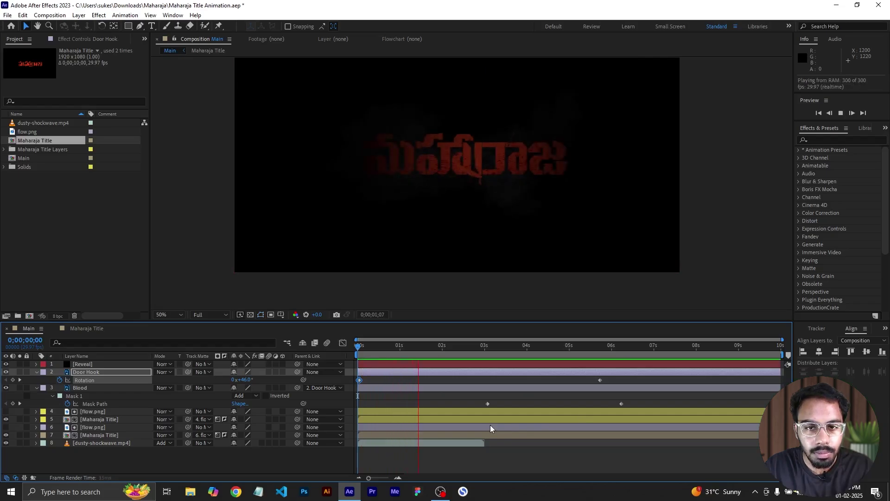
key("ctrl+shift+a")
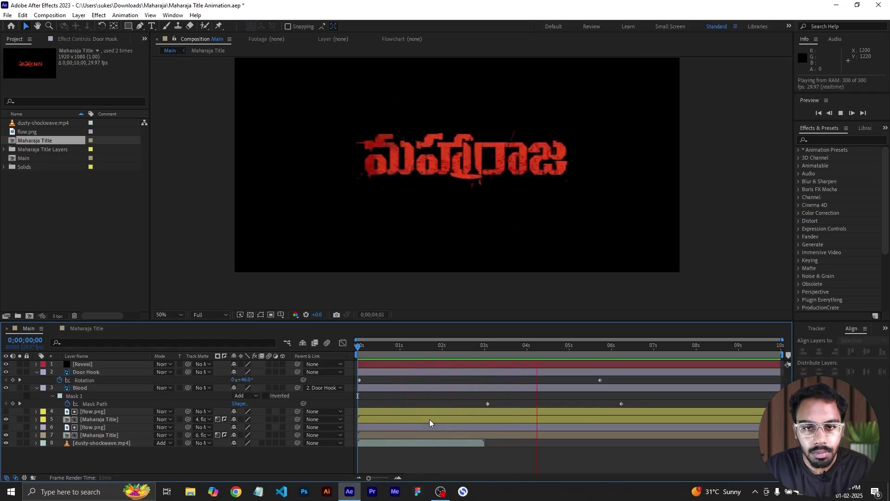
key("space")
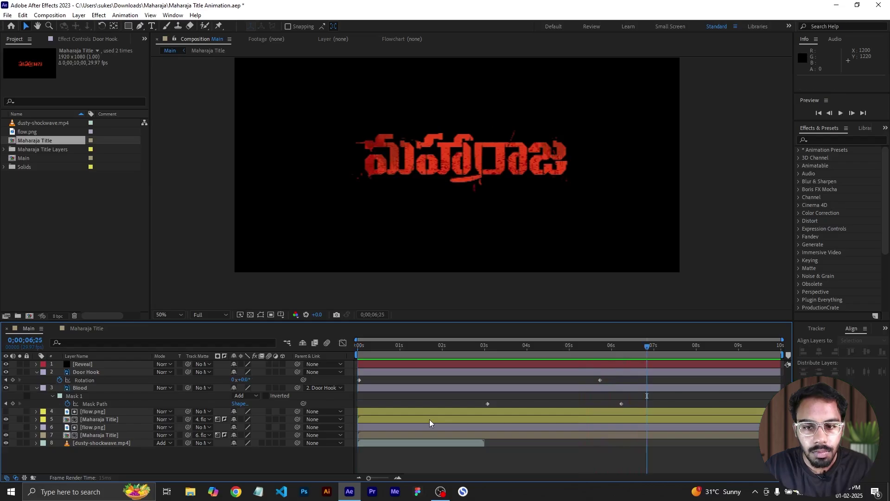
- Collapse the expanded properties of all layers and set the current time to 0;00;01;17
key("ctrl+a")
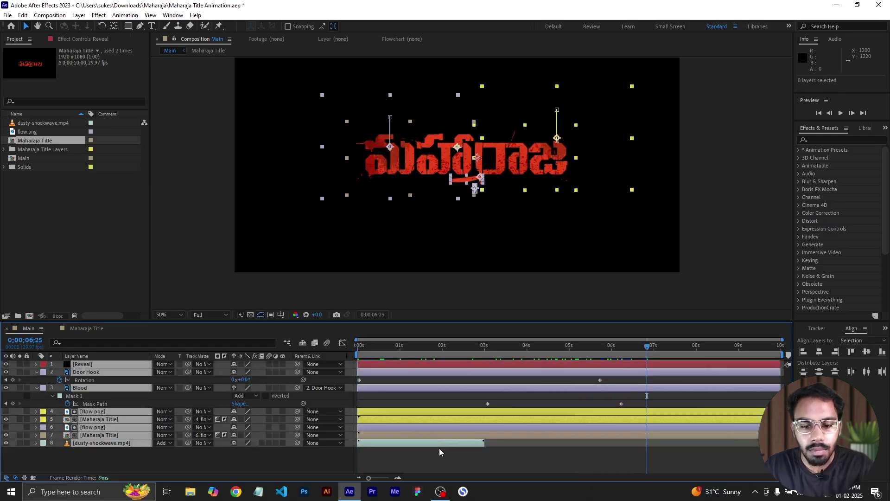
key("u")
left_click(441, 431)
left_click_drag(385, 349, 423, 351)
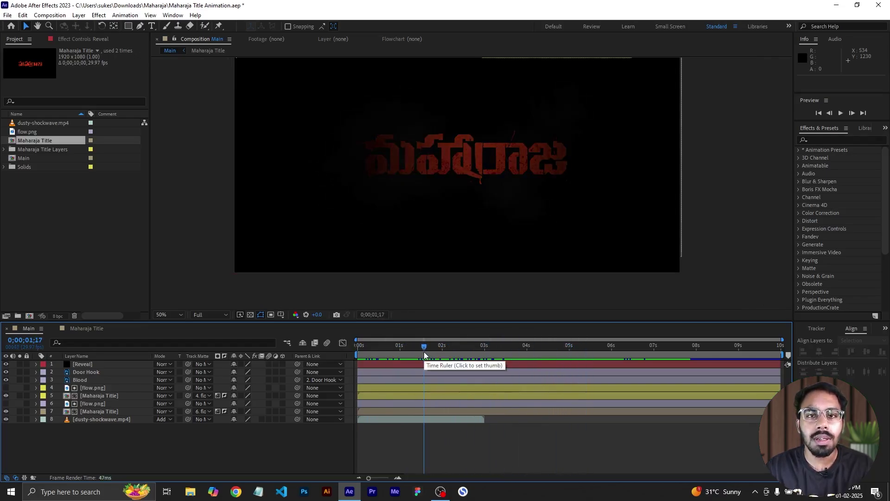